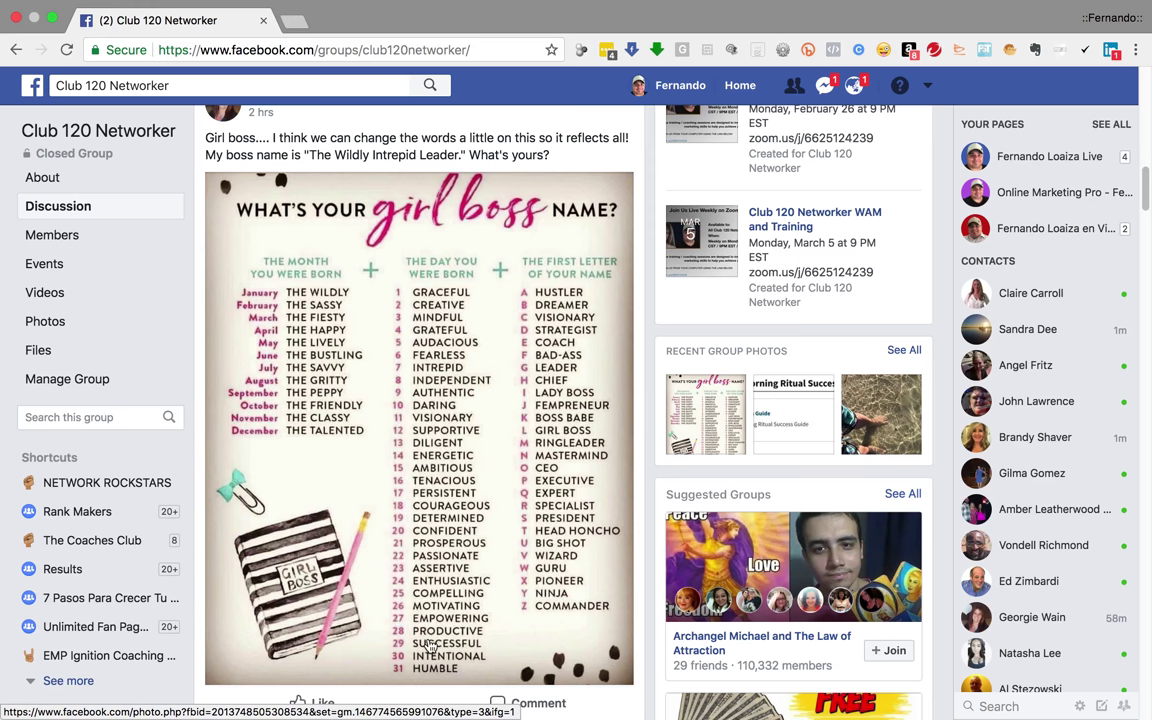
key(super+Tab)
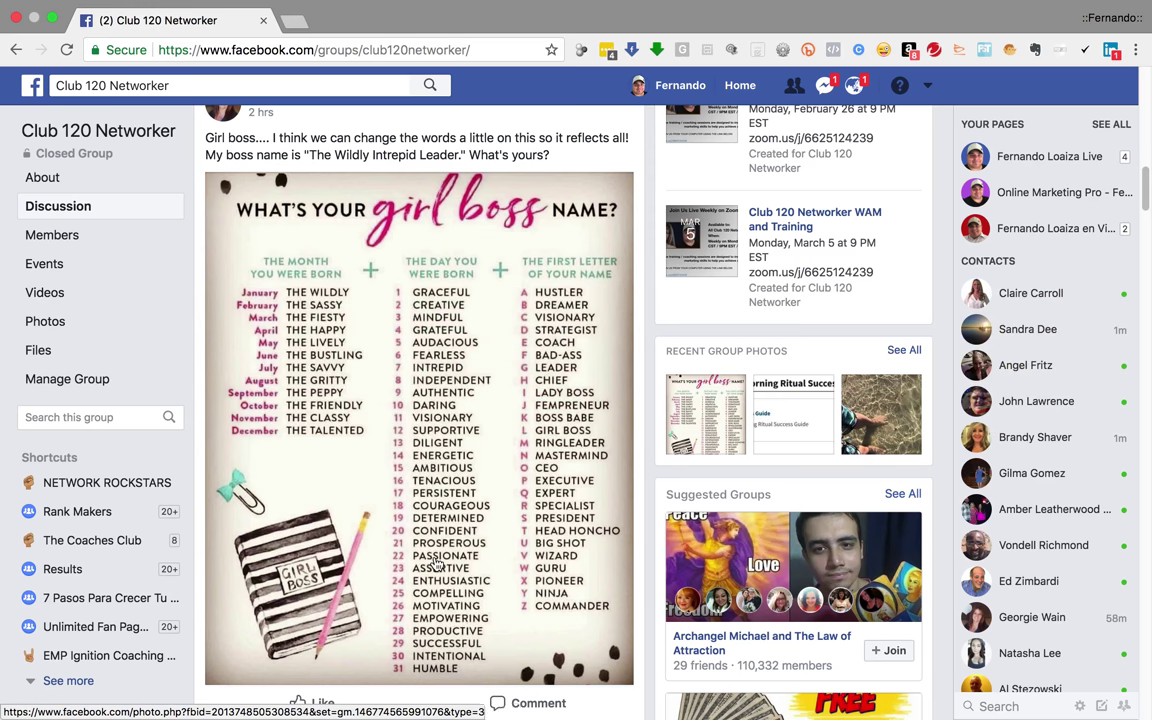
key(ctrl+Down)
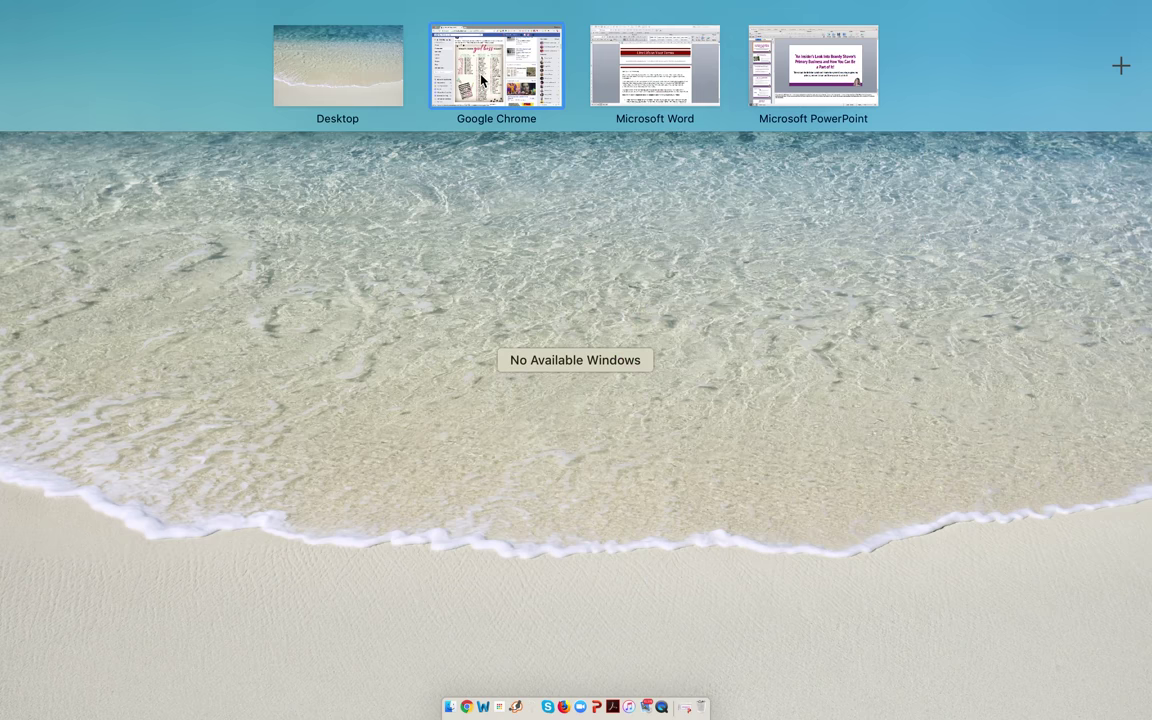
click(440, 72)
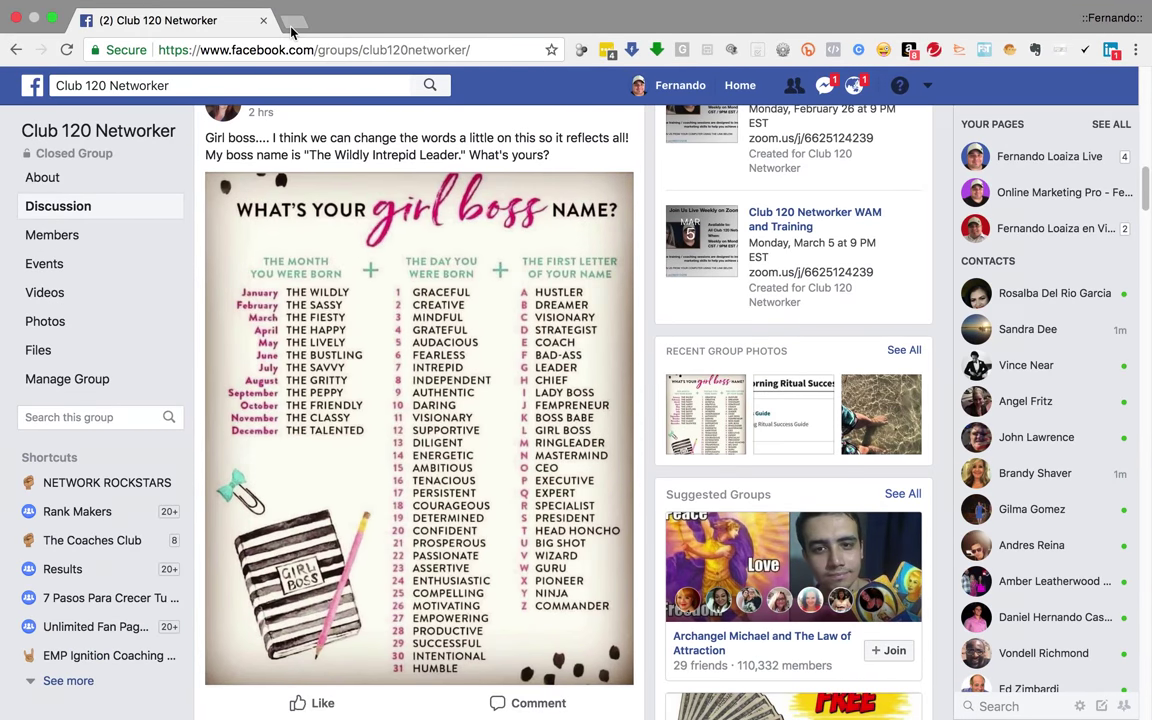
Step: Open Canva in a new browser tab
click(292, 24)
text(canva)
key(Return)
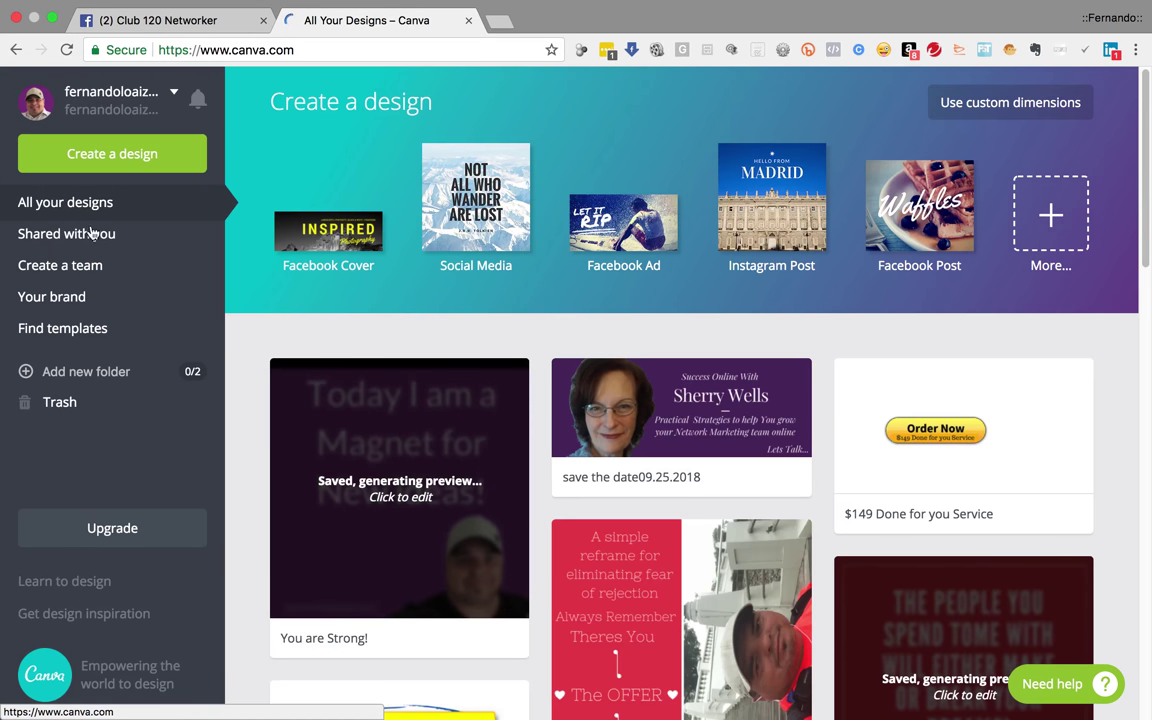
scroll(635, 470, down, 3)
scroll(407, 250, up, 3)
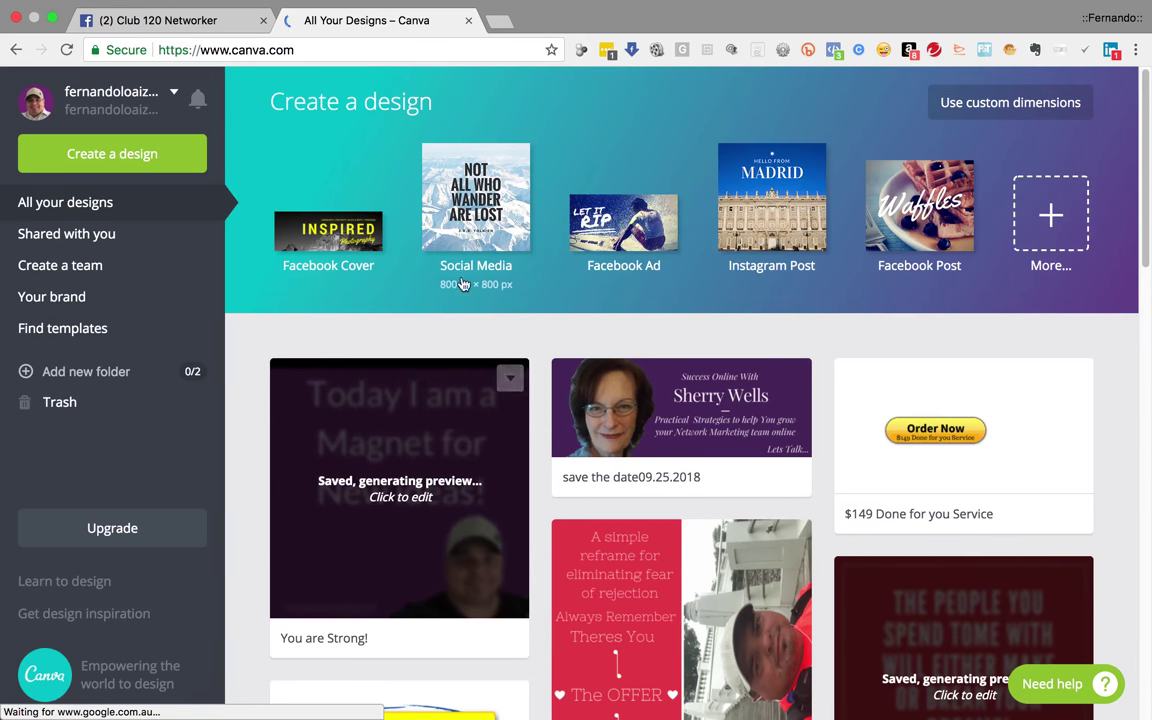
Step: Open the "You are Strong!" design with its uploaded images showing, and place its browser tab directly after the Facebook one
click(511, 378)
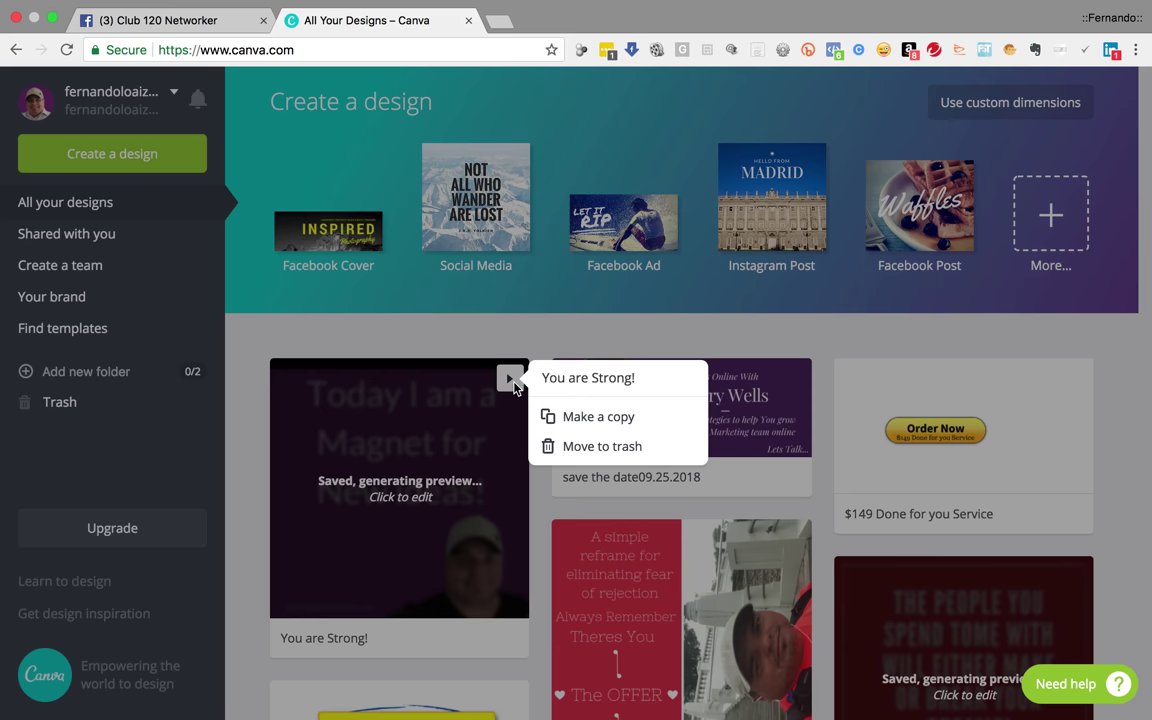
click(508, 382)
click(510, 382)
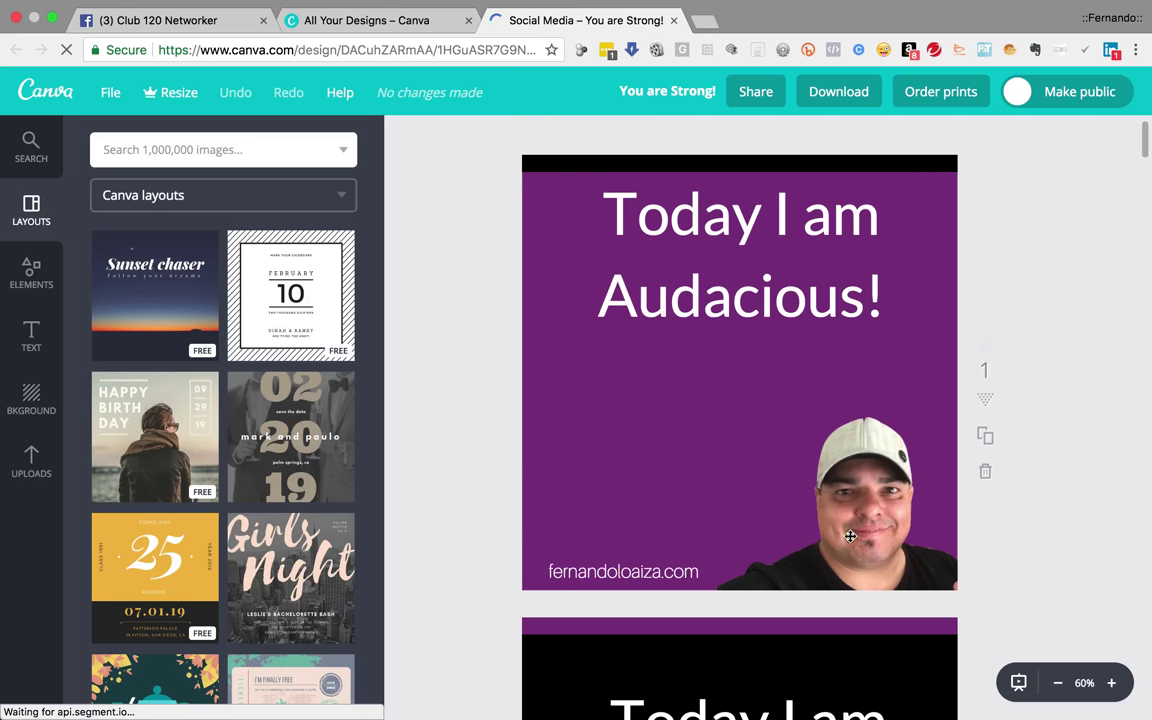
click(20, 476)
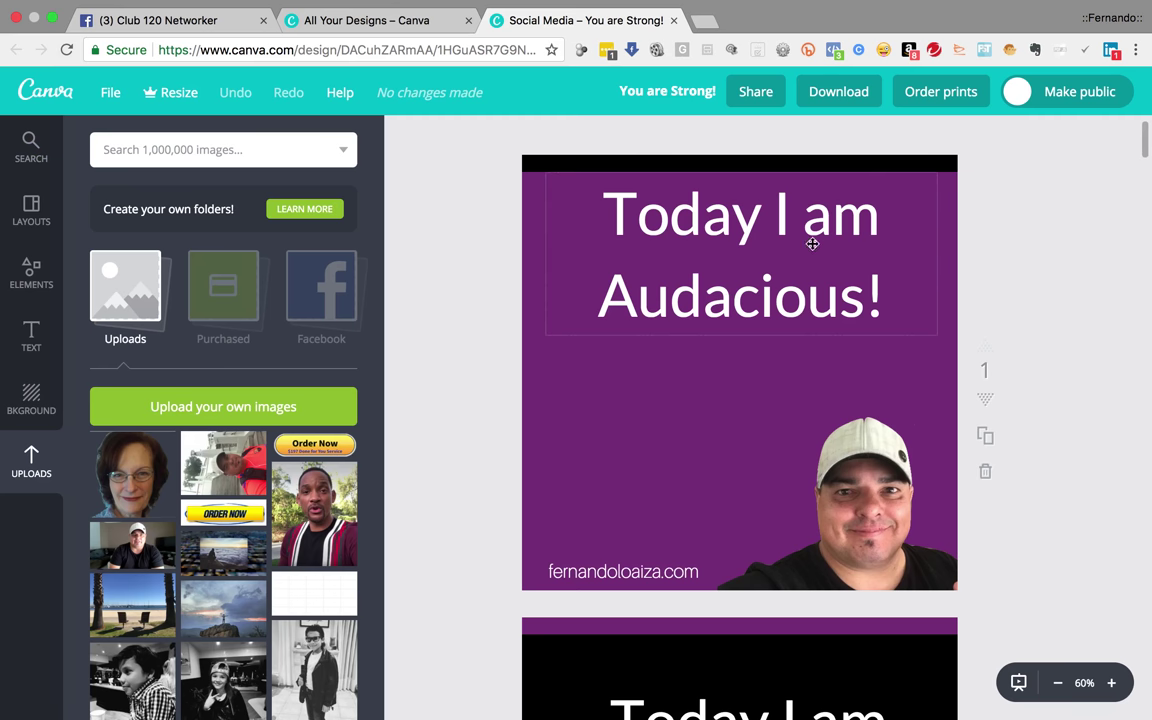
drag(500, 10, 300, 18)
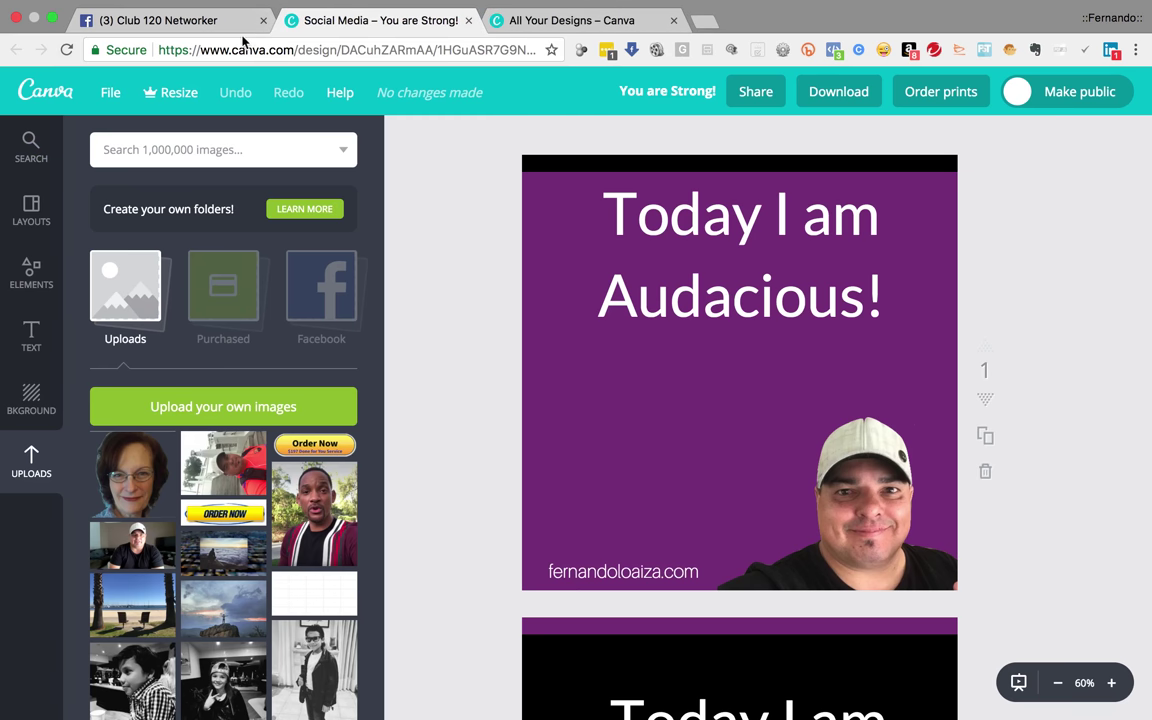
Step: Check the boss-name word list in the Facebook group, and look through the first pages of the "You are Strong!" design
click(160, 20)
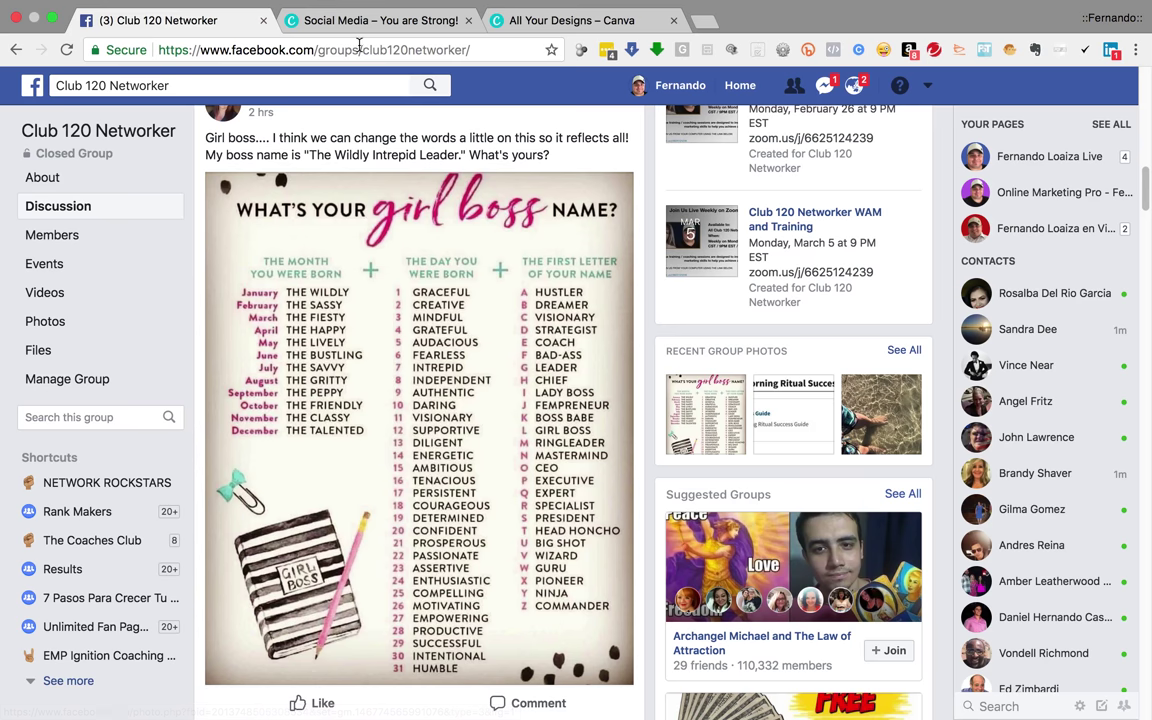
click(385, 20)
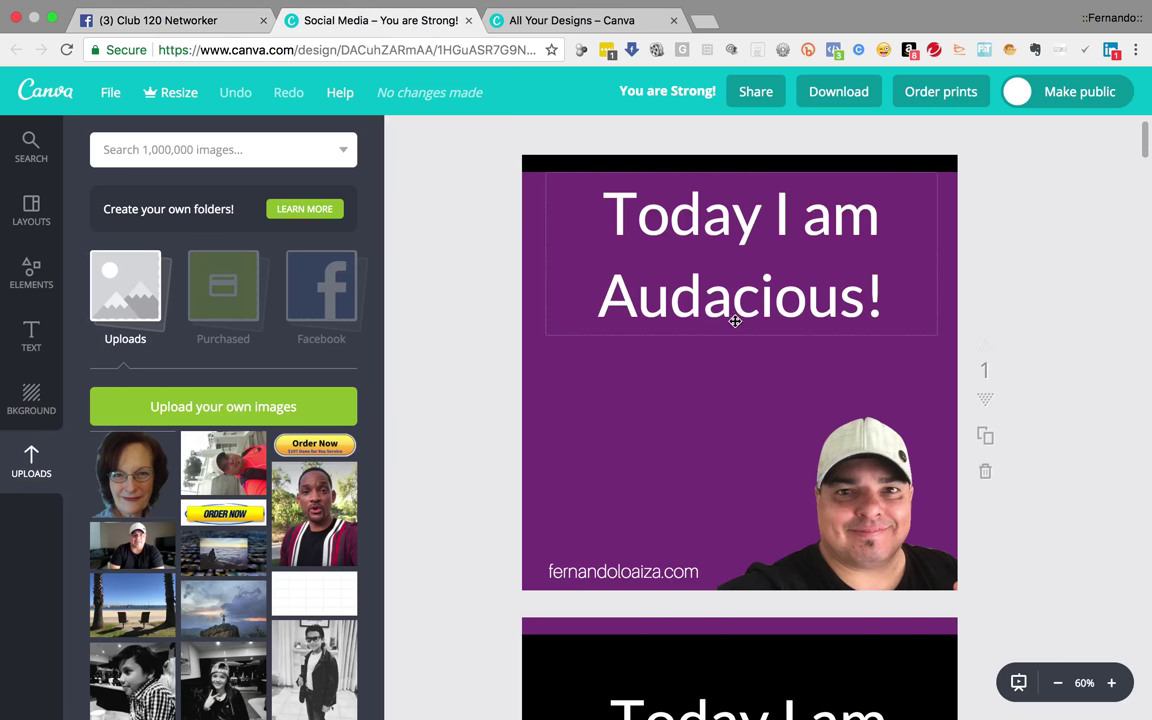
scroll(763, 482, down, 1)
scroll(763, 481, down, 5)
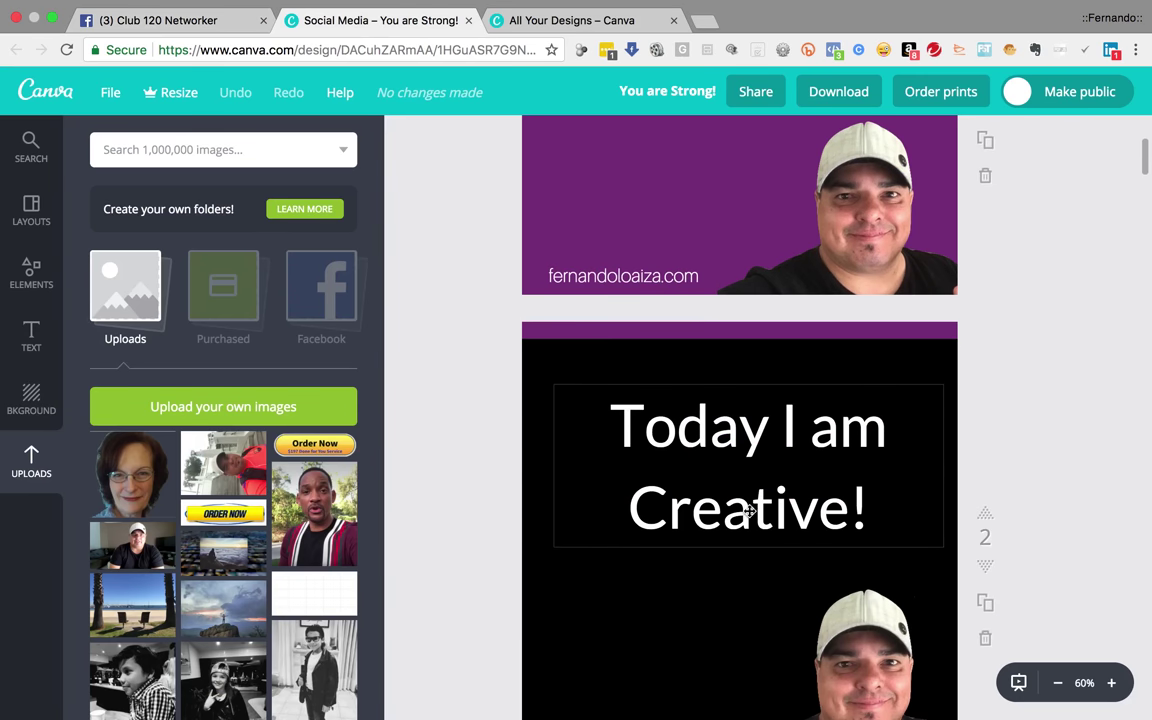
scroll(865, 504, down, 5)
scroll(866, 505, down, 5)
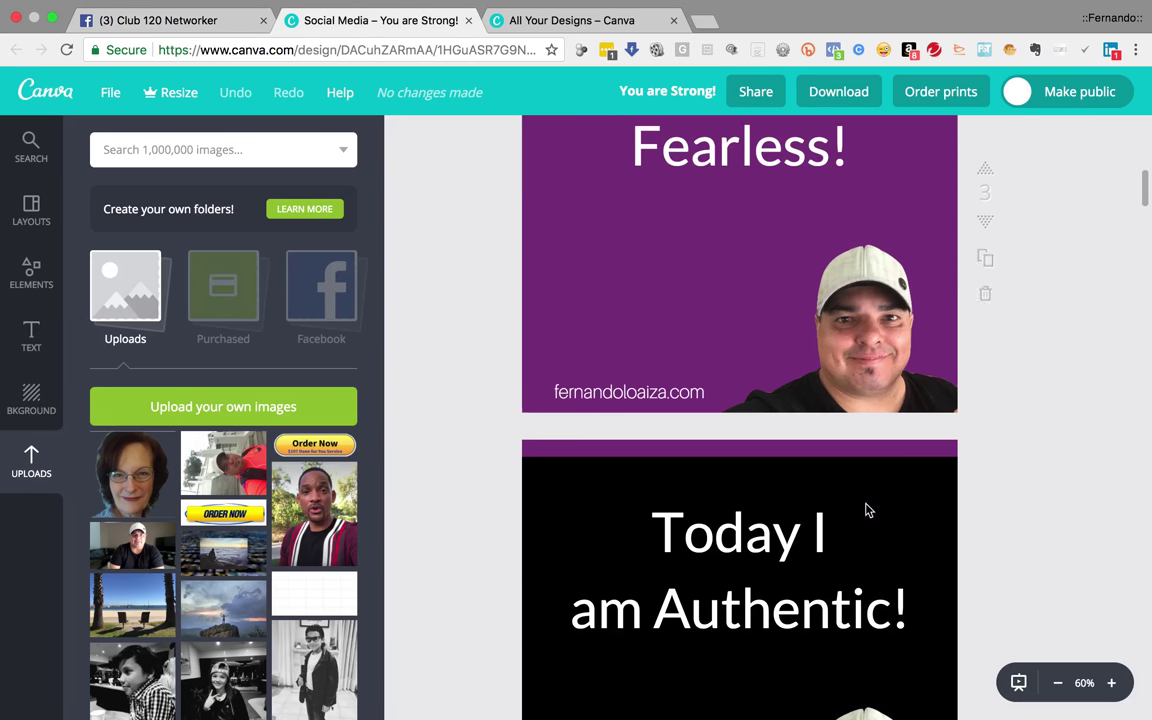
Step: View the background options for the "Today I am Fearless!" page and review the pages through "Today I am Energetic!"
click(608, 290)
scroll(608, 290, up, 3)
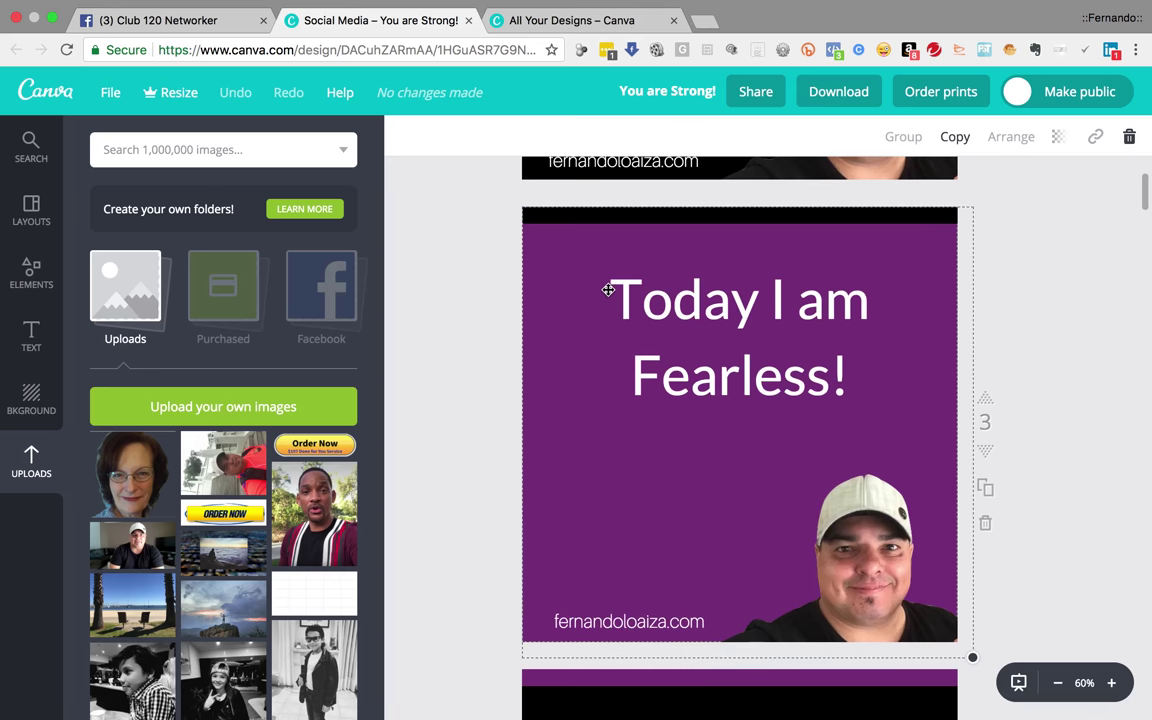
click(37, 408)
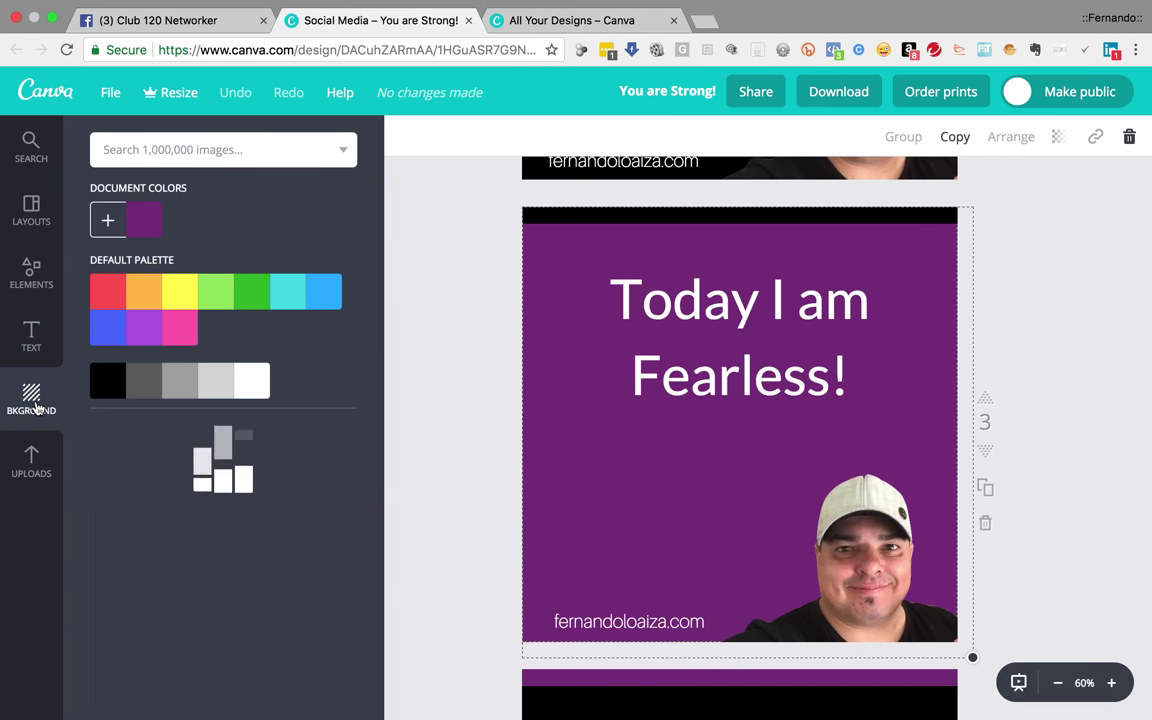
click(470, 370)
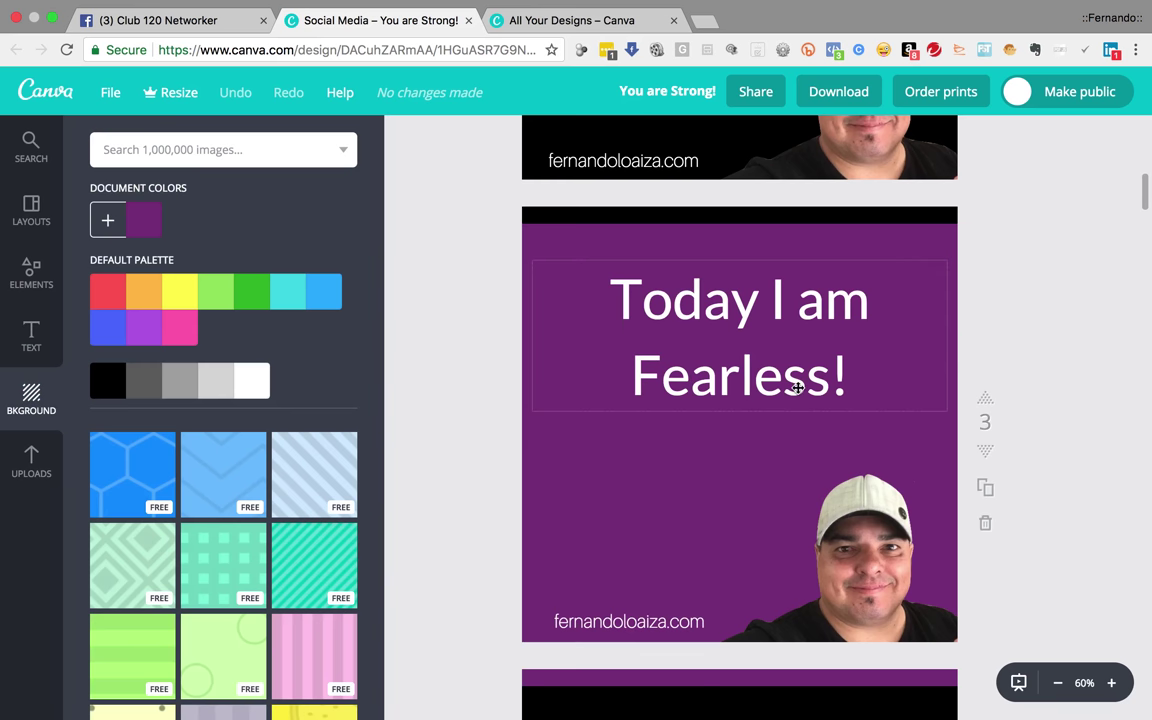
scroll(800, 391, down, 7)
scroll(798, 391, down, 8)
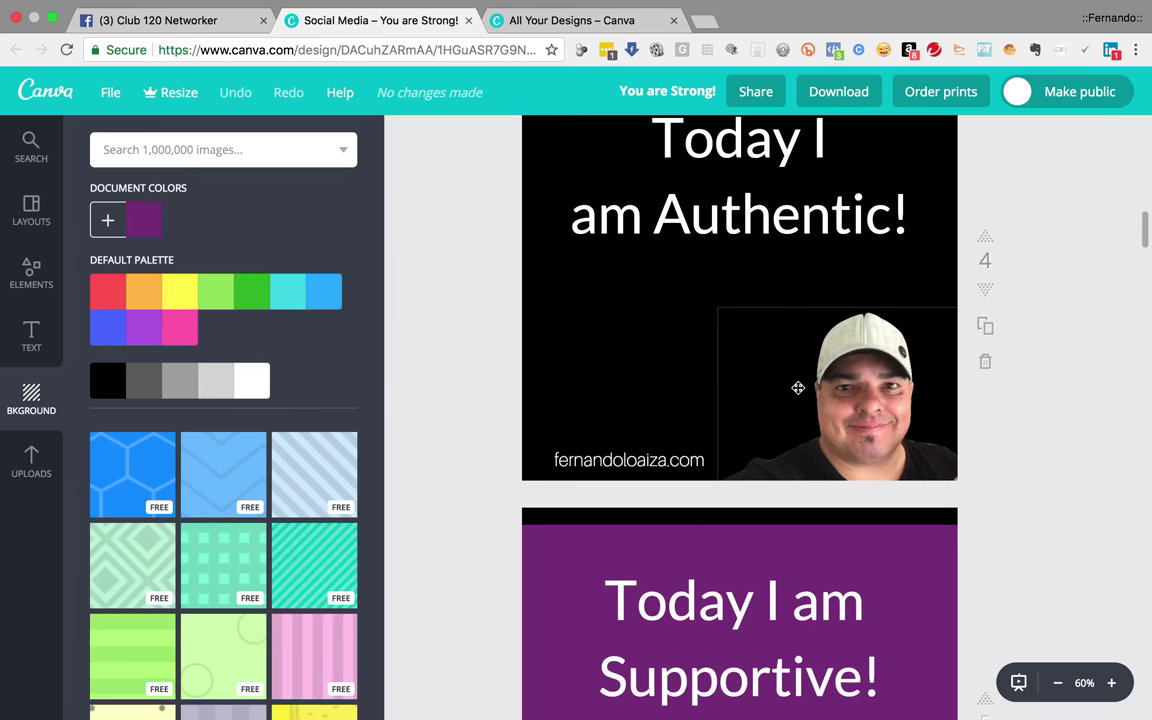
scroll(798, 388, down, 3)
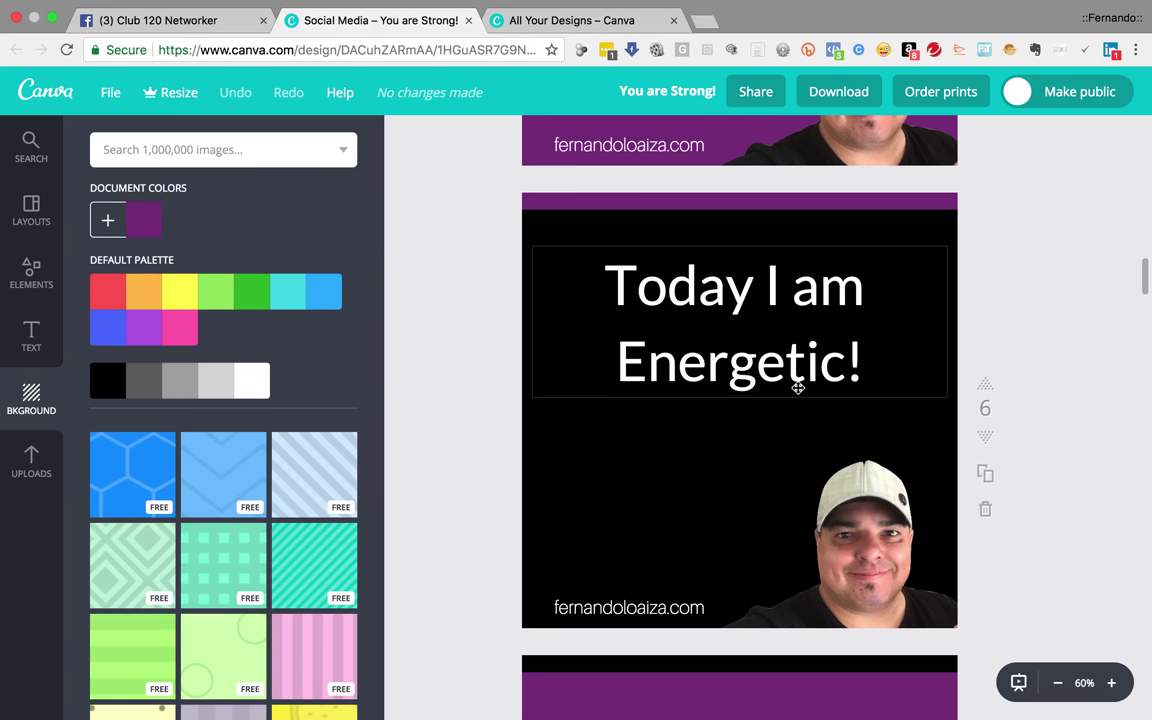
Step: Enter postplanner.com as the address in a new browser tab
click(704, 22)
text(postplanner.com)
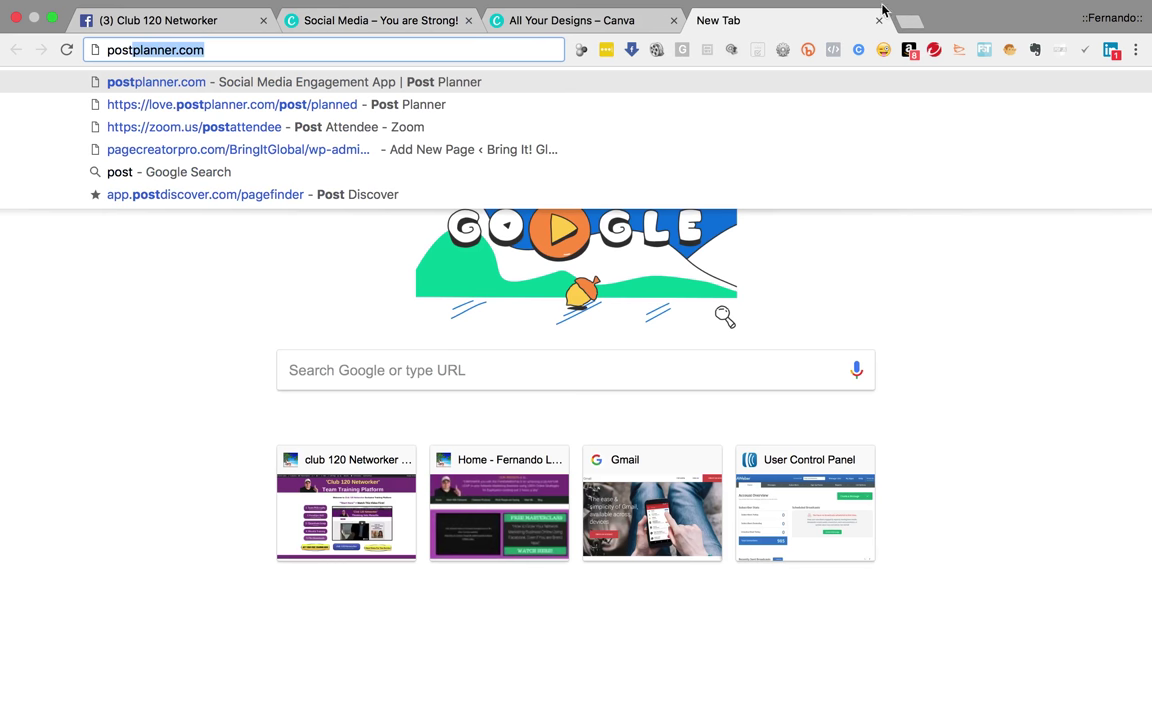
Step: Return to the first page of the "You are Strong!" design in Canva and view its download options
click(650, 22)
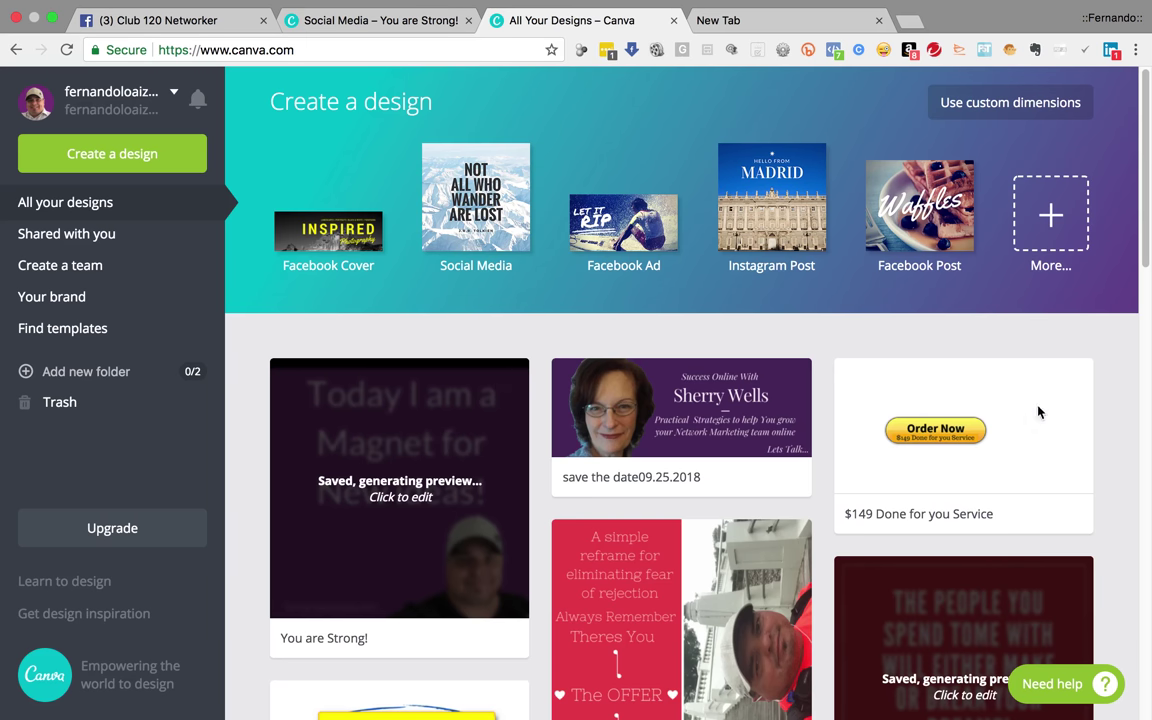
click(420, 18)
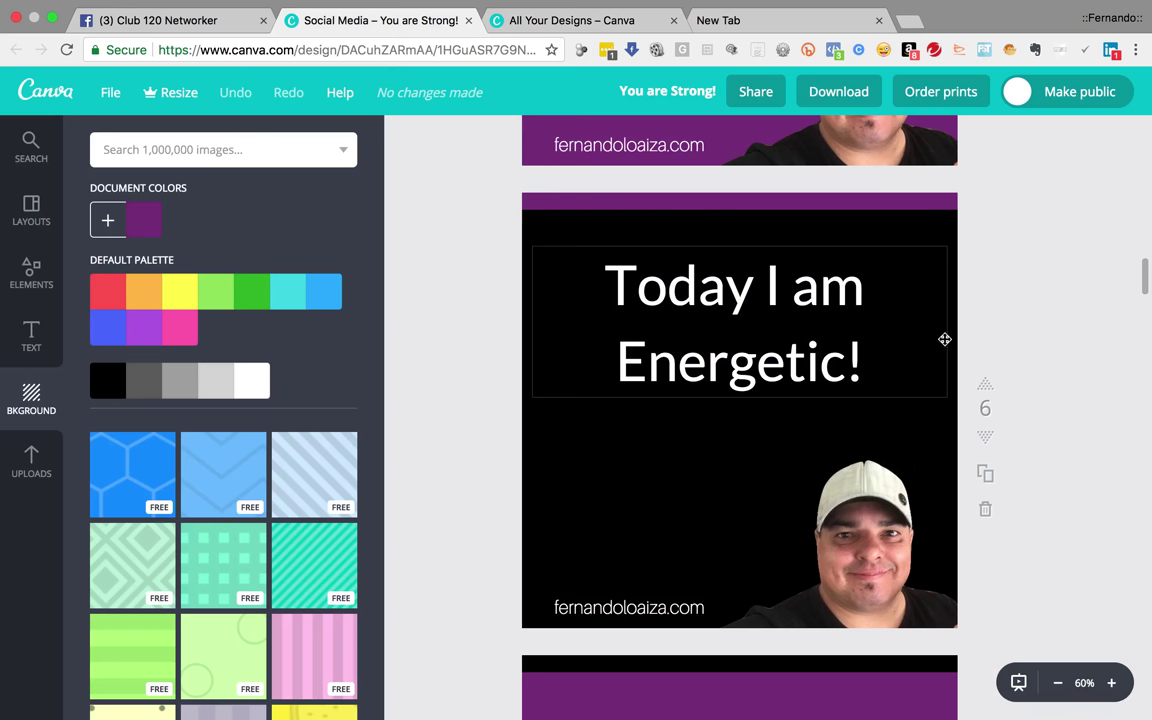
scroll(941, 334, up, 15)
click(834, 95)
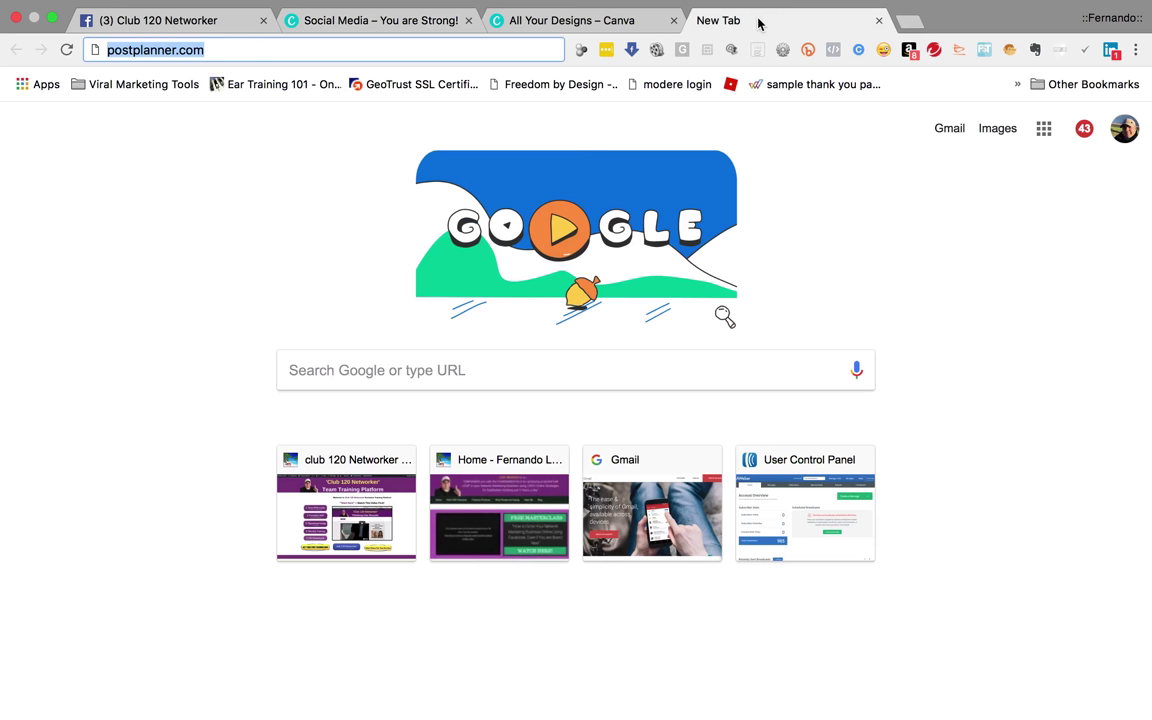
Step: Switch to the new browser tab, load postplanner.com and log in to Post Planner
click(758, 20)
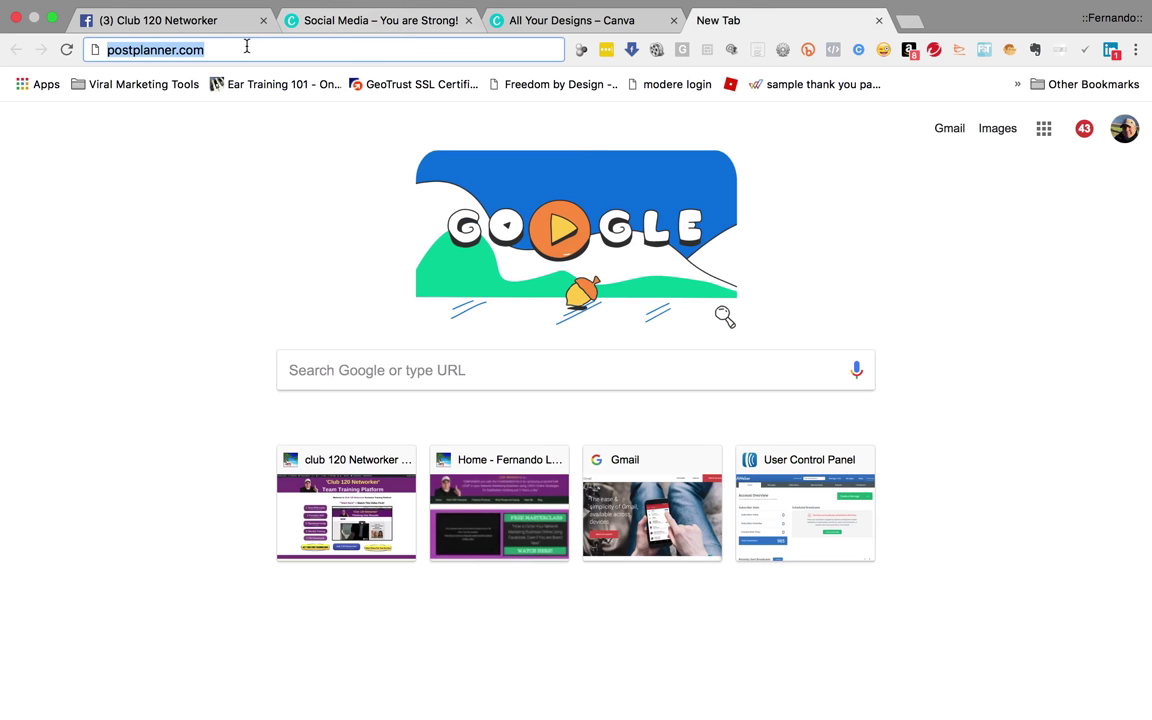
click(247, 46)
key(Return)
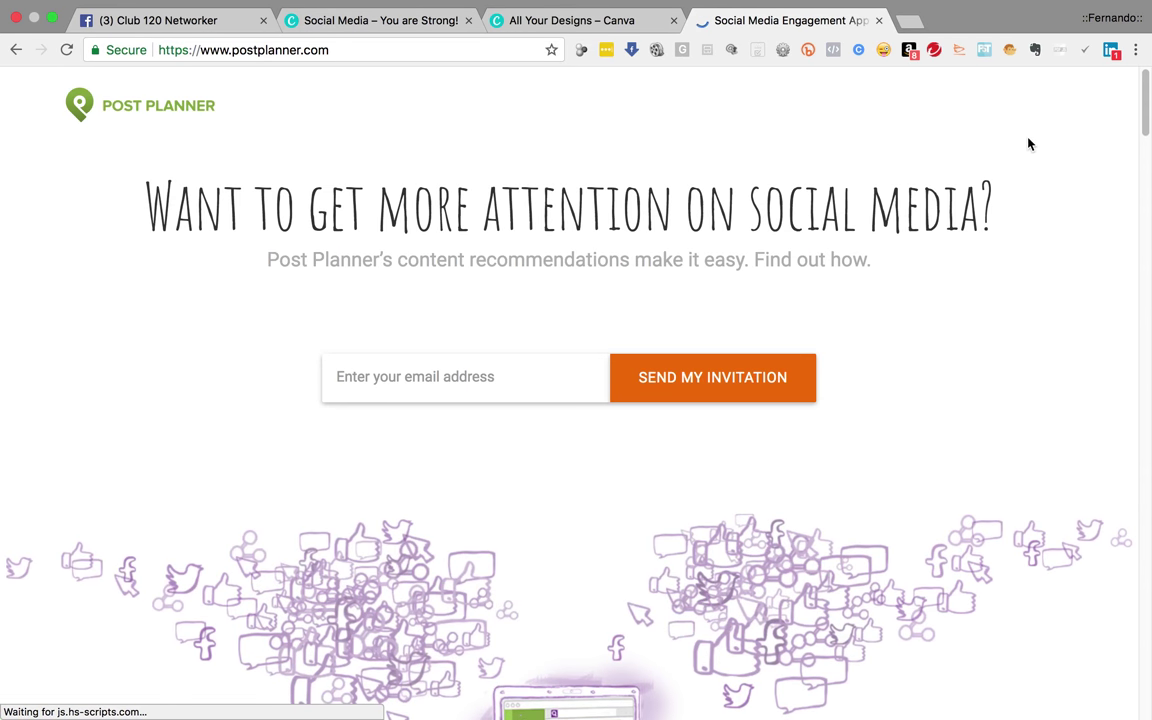
scroll(1039, 131, down, 1)
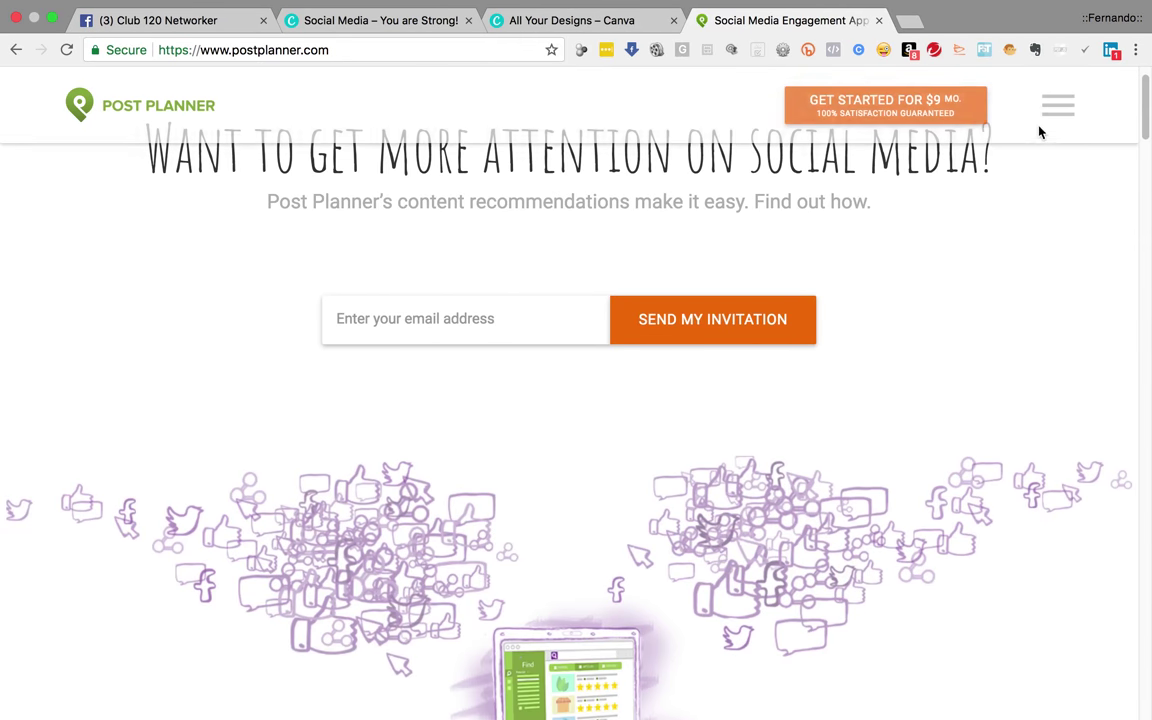
click(1057, 104)
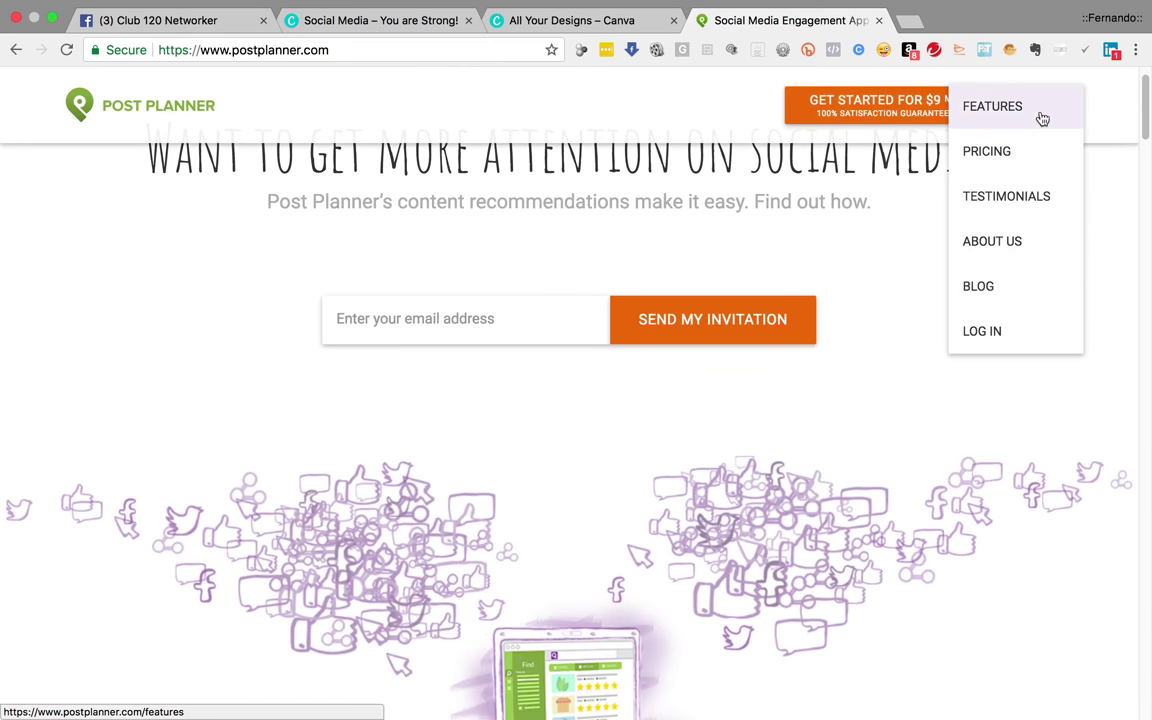
click(988, 330)
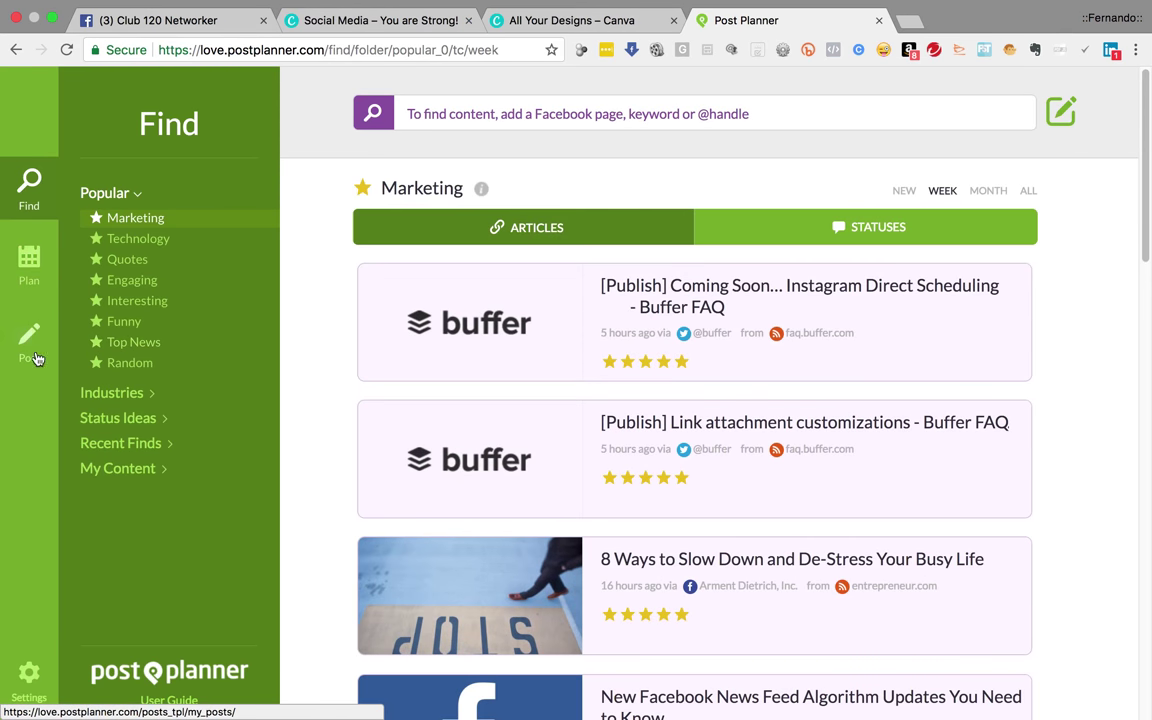
Step: View the Default Plan's weekday posting times and return to the content-finding section
click(28, 272)
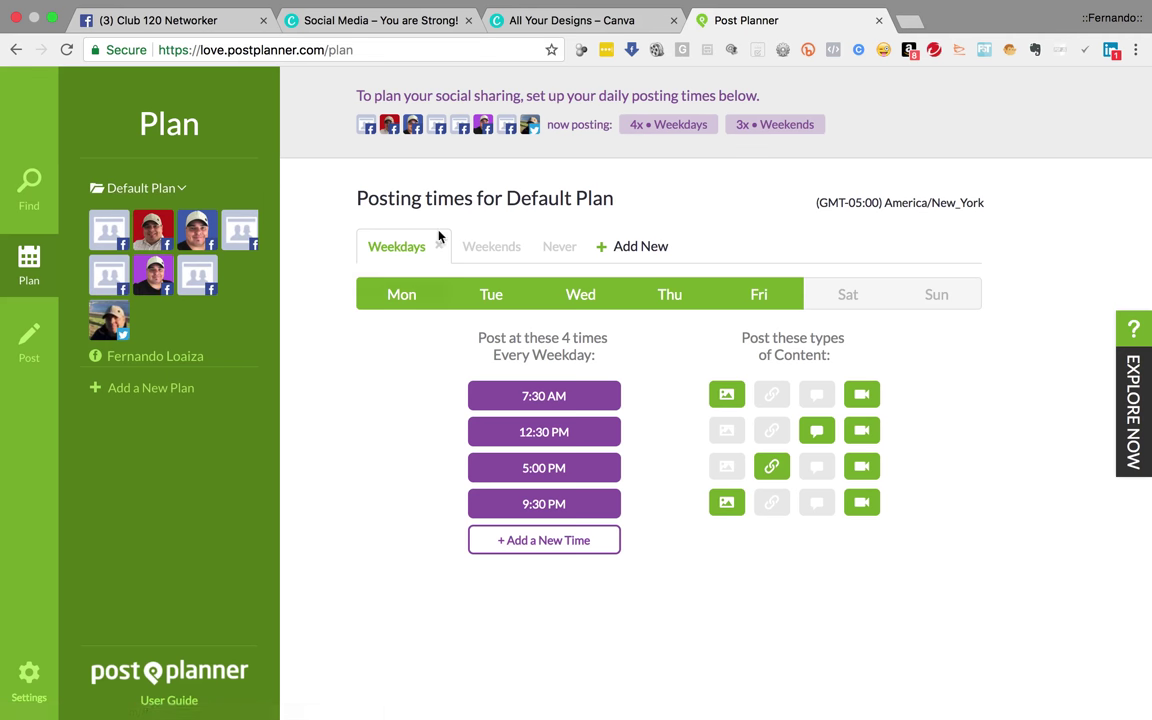
click(33, 197)
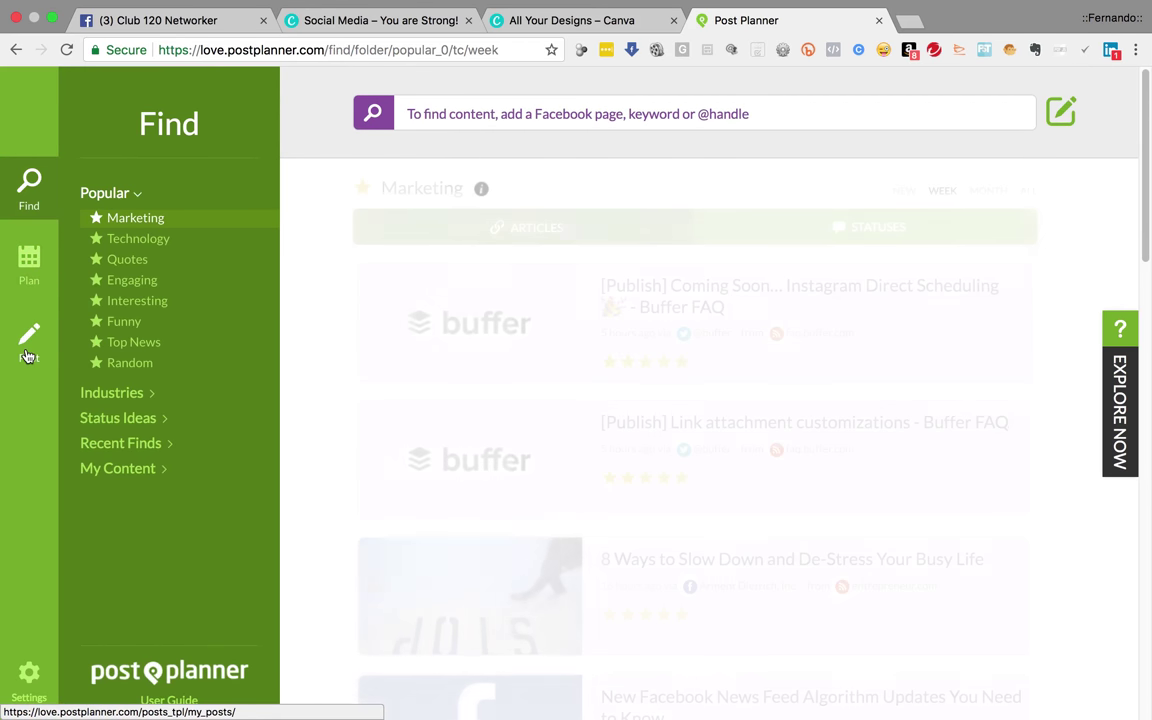
Step: Open the Post section and select the saved list of live-posting profiles to show their planned posts
click(29, 355)
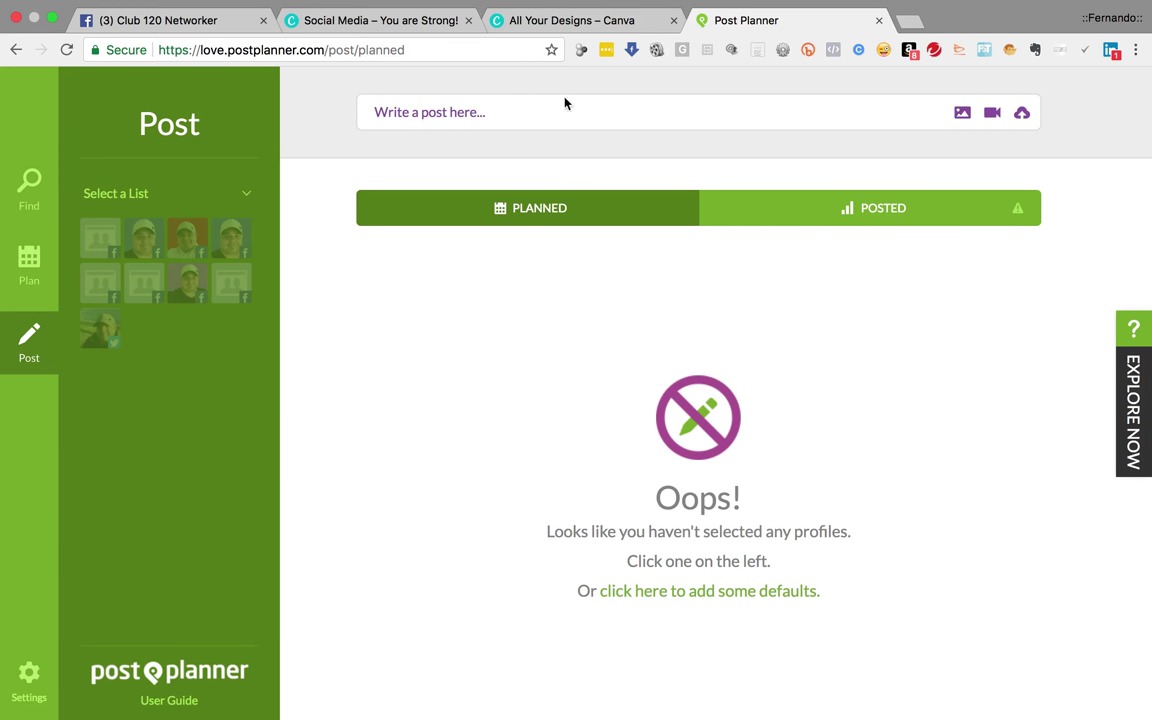
click(243, 197)
click(186, 268)
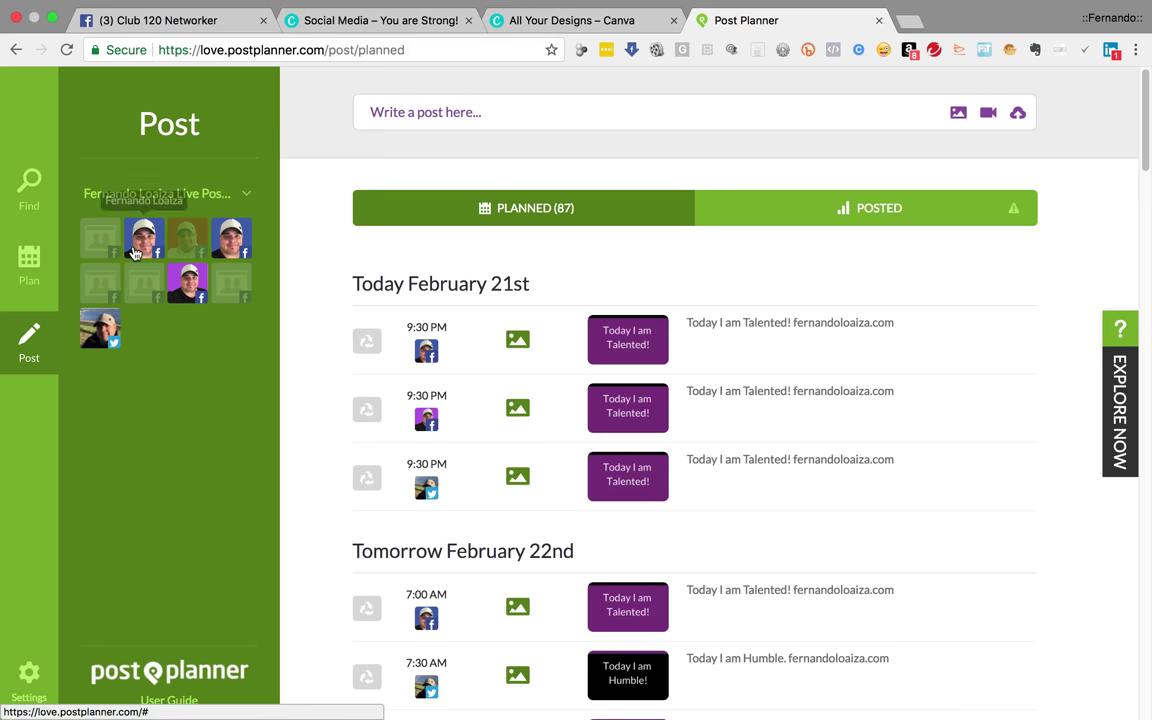
mouse_move(452, 363)
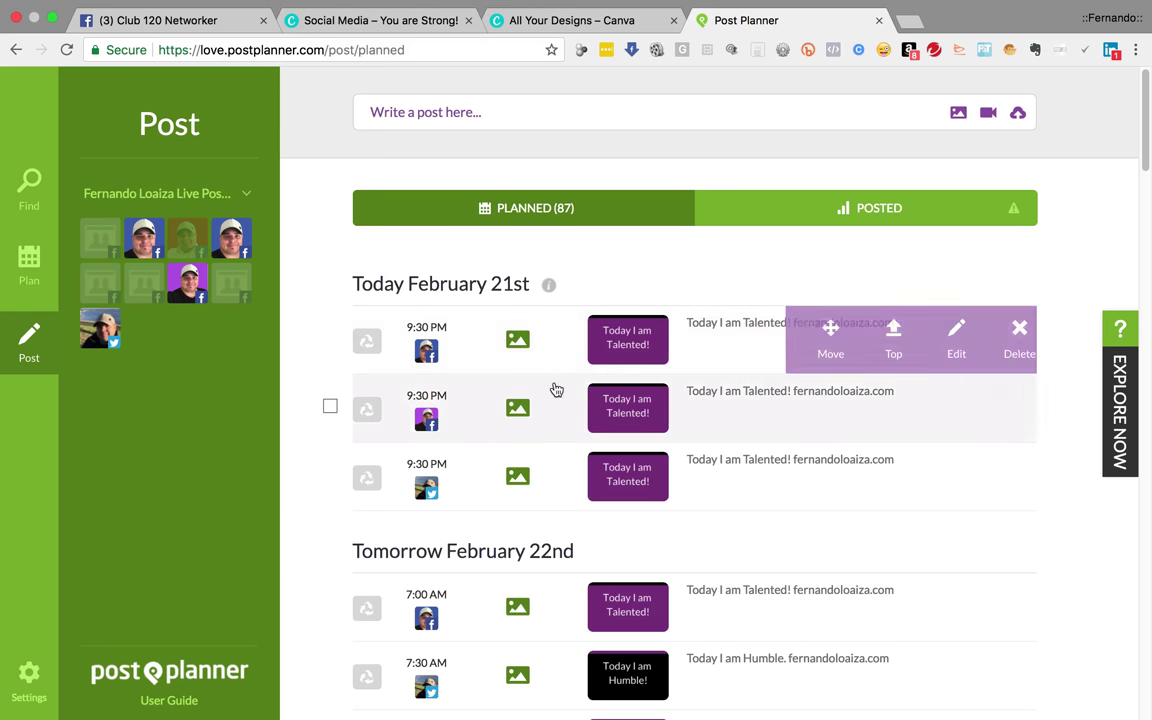
Step: Add the image 12.png to a new post and write "Today I am Prosperous!" followed by the website address
click(958, 114)
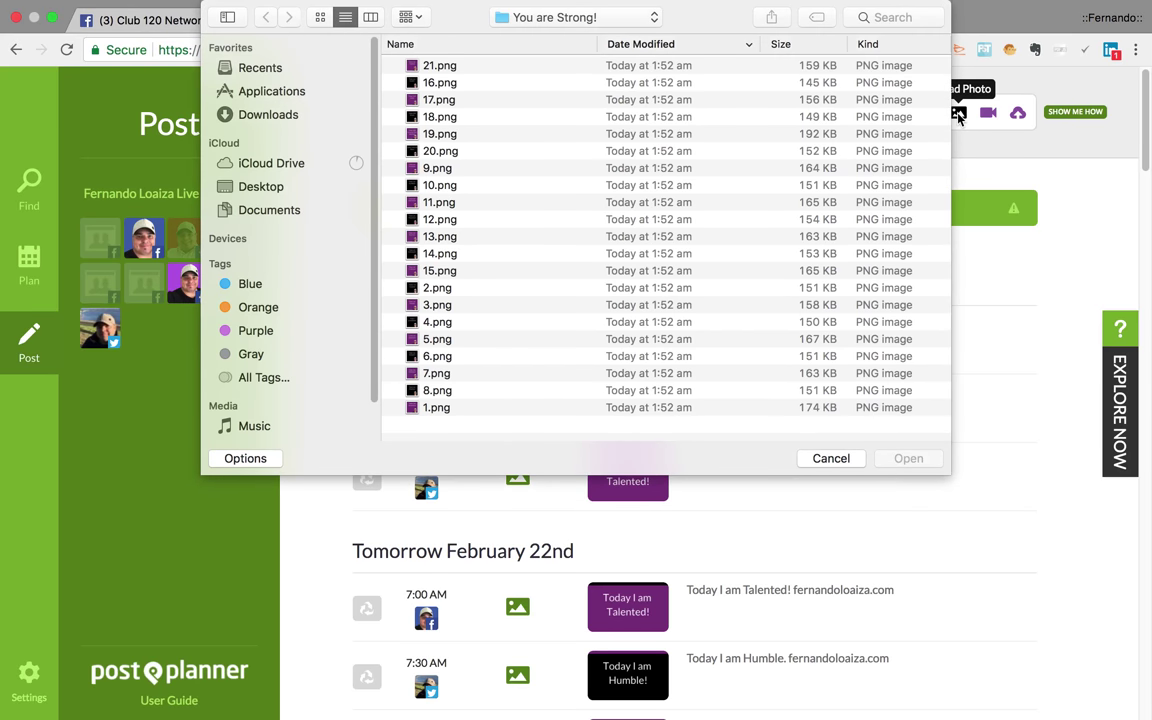
double_click(441, 222)
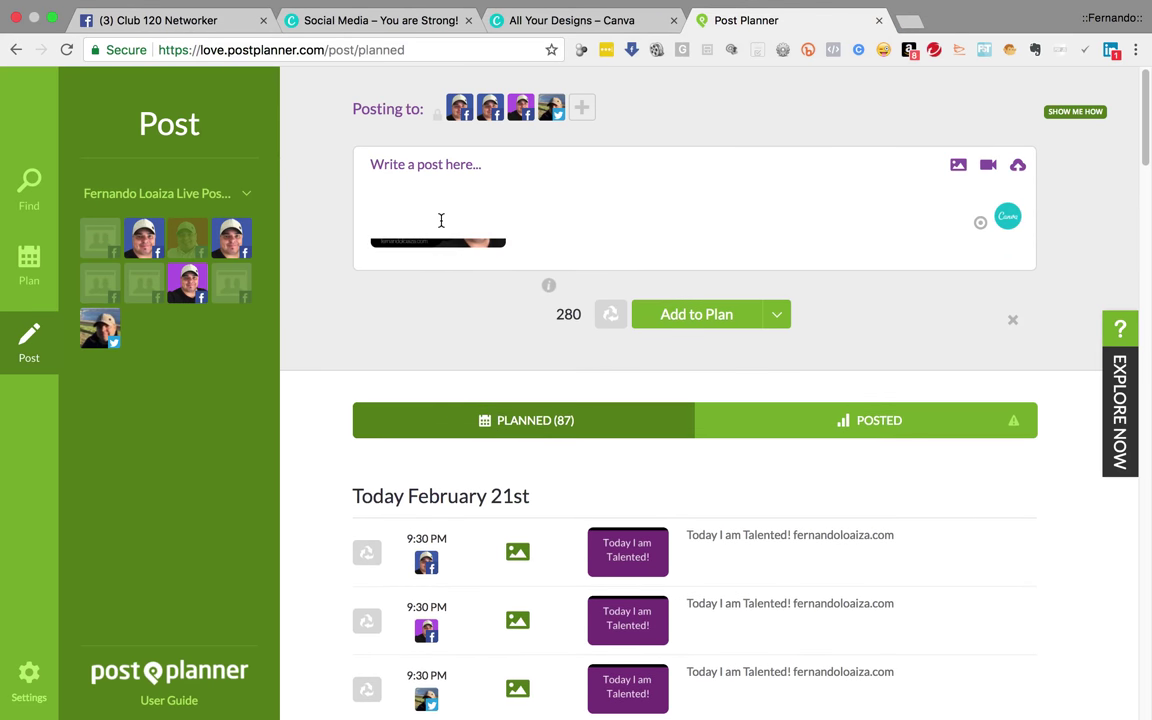
click(476, 166)
text(T)
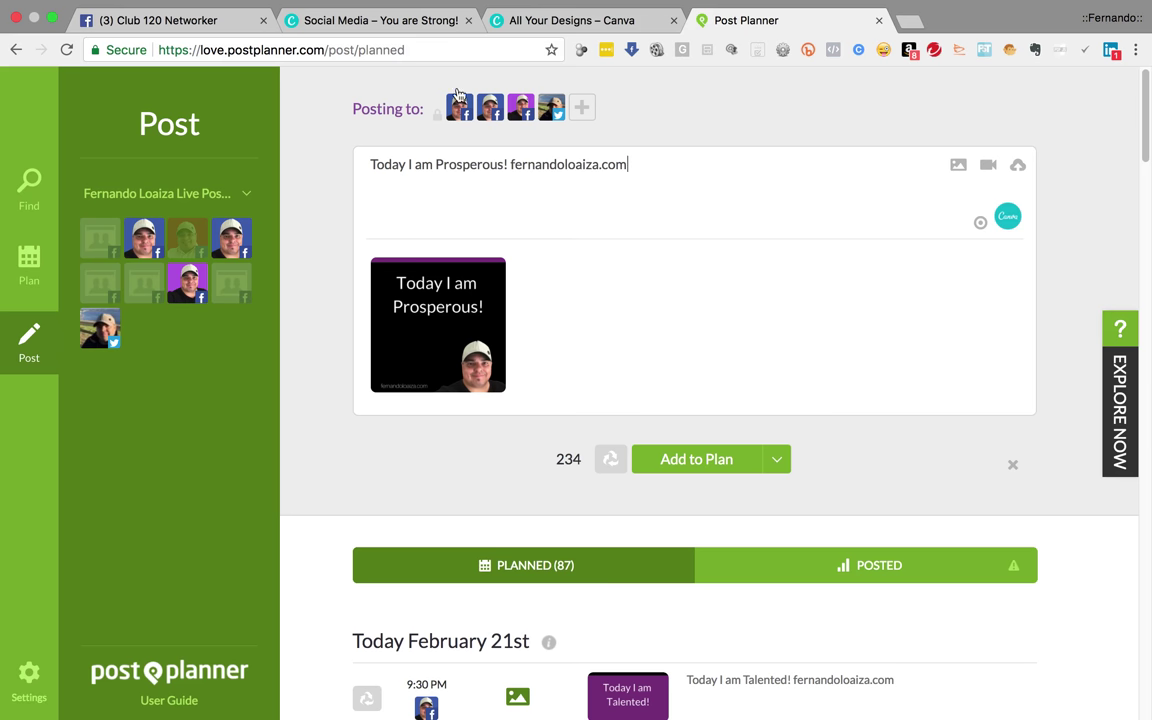
Step: Open a new browser tab and load the personal website mentioned in the post text
click(905, 24)
text(fernandoloai)
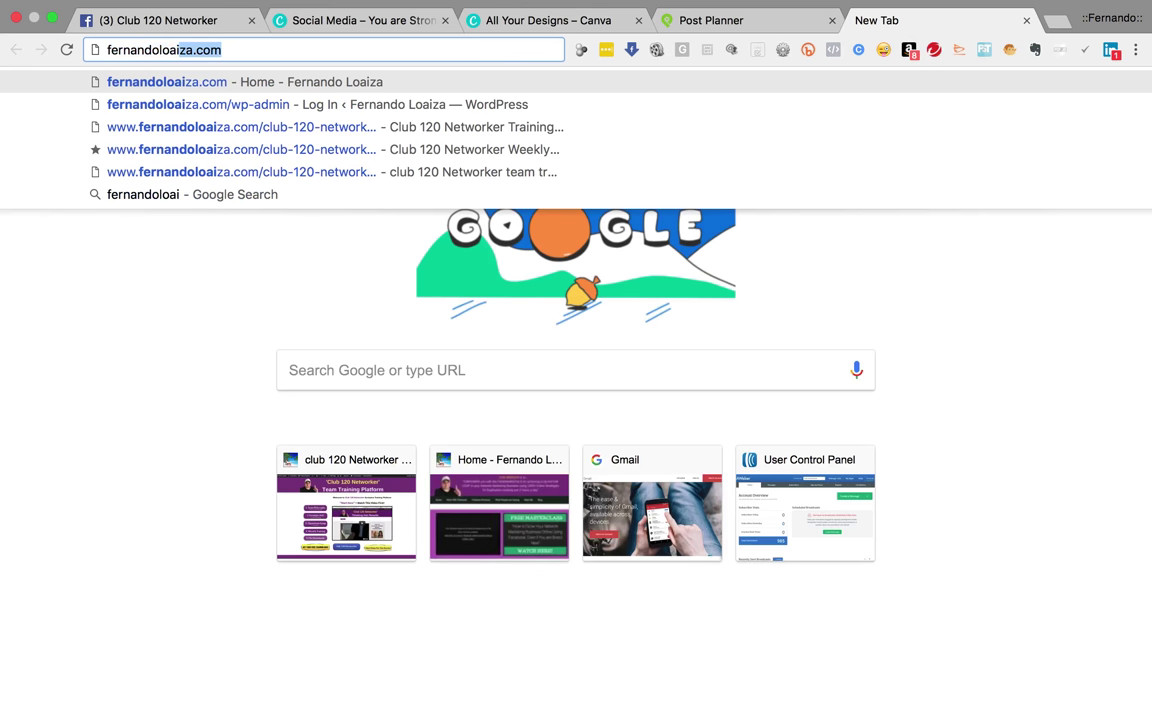
text(za.com)
key(Return)
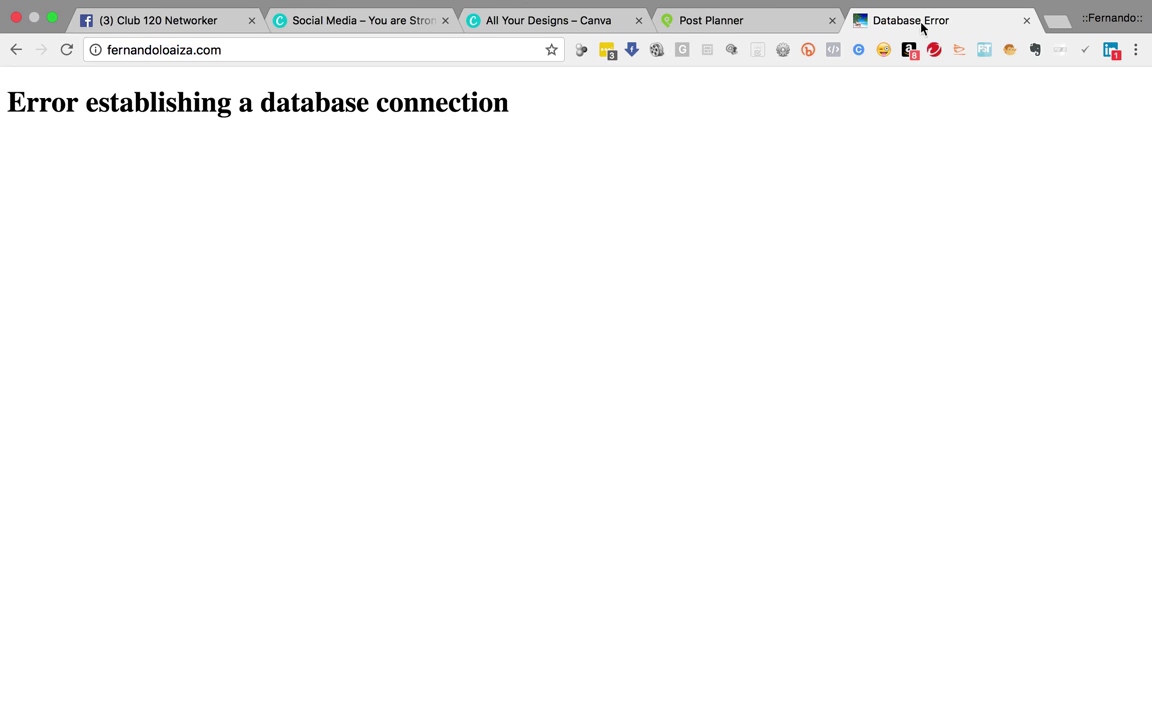
Step: Retry loading the personal website in the same tab by re-entering its address
click(278, 52)
click(275, 49)
key(Return)
click(272, 51)
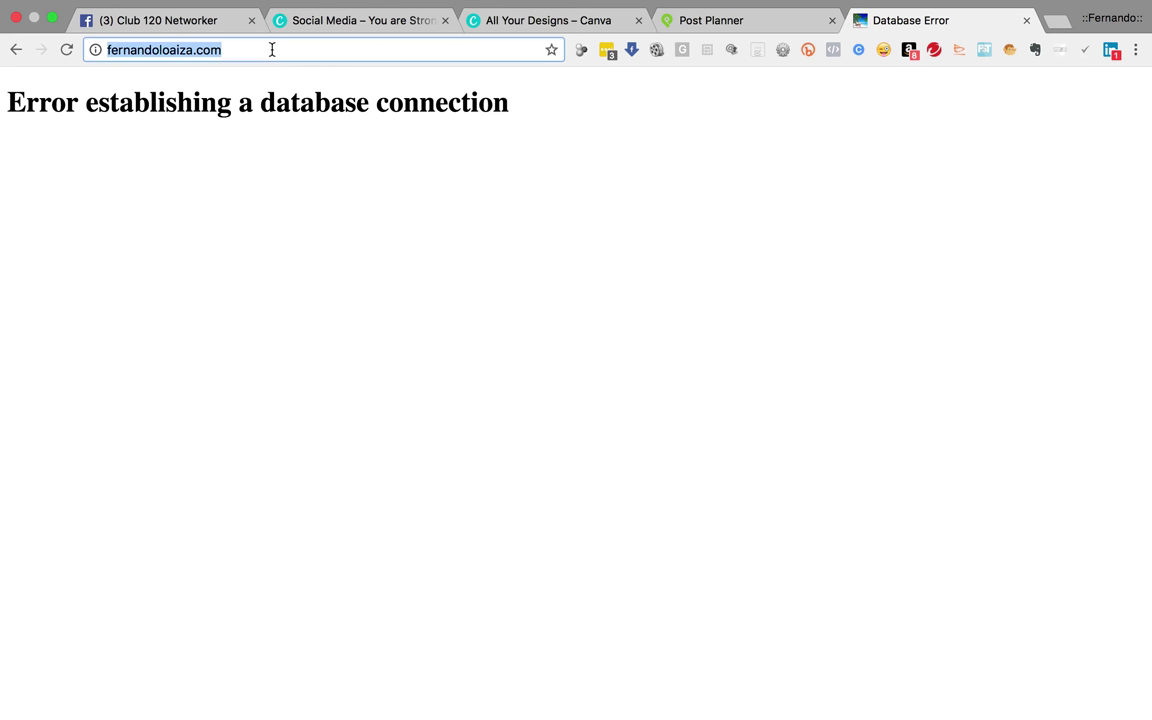
text(fernandlo)
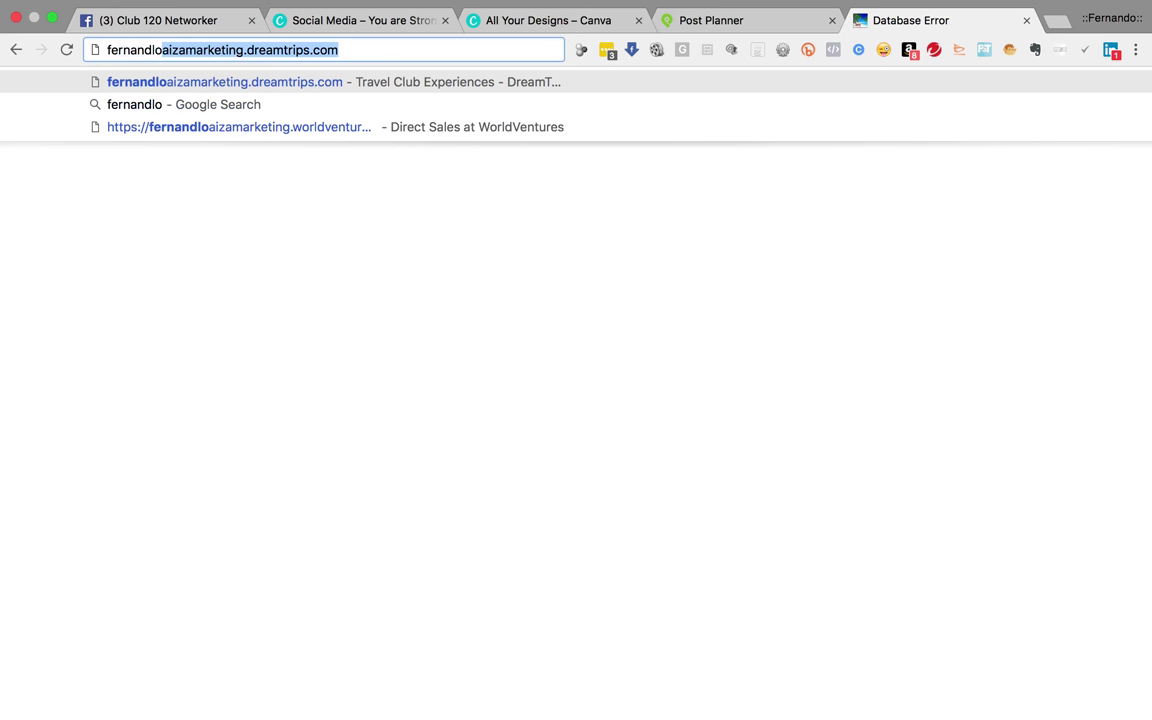
key(BackSpace)
key(BackSpace)
key(BackSpace)
text(oloaiza.com)
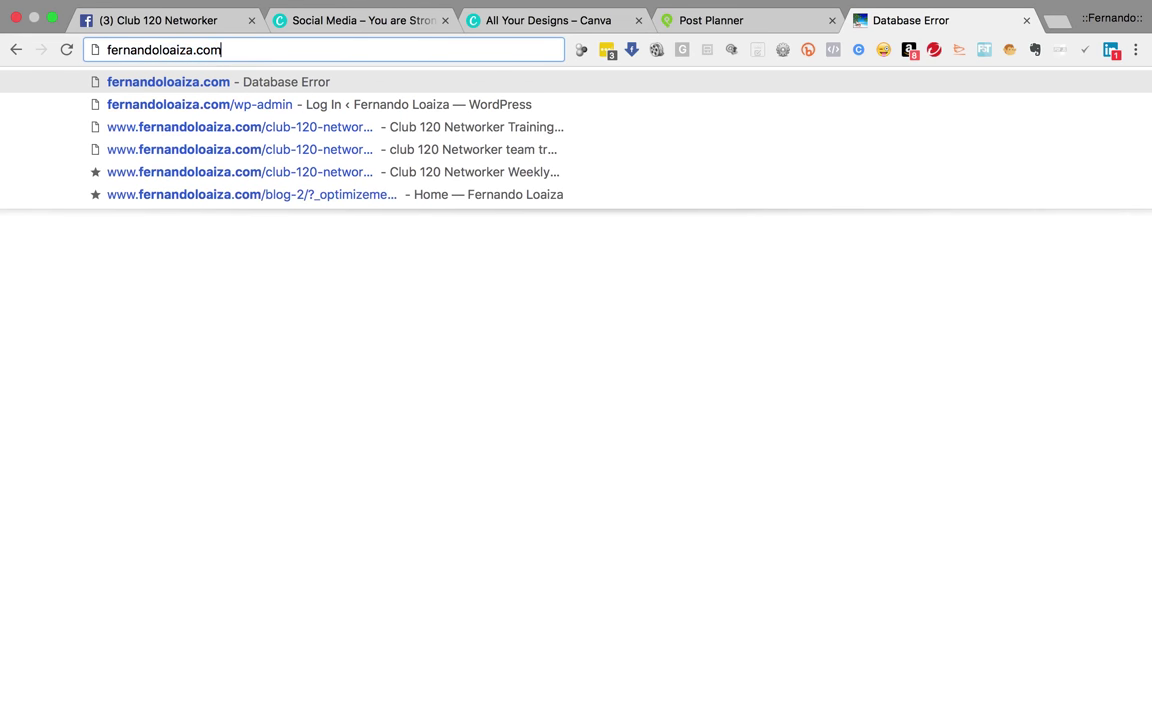
key(Return)
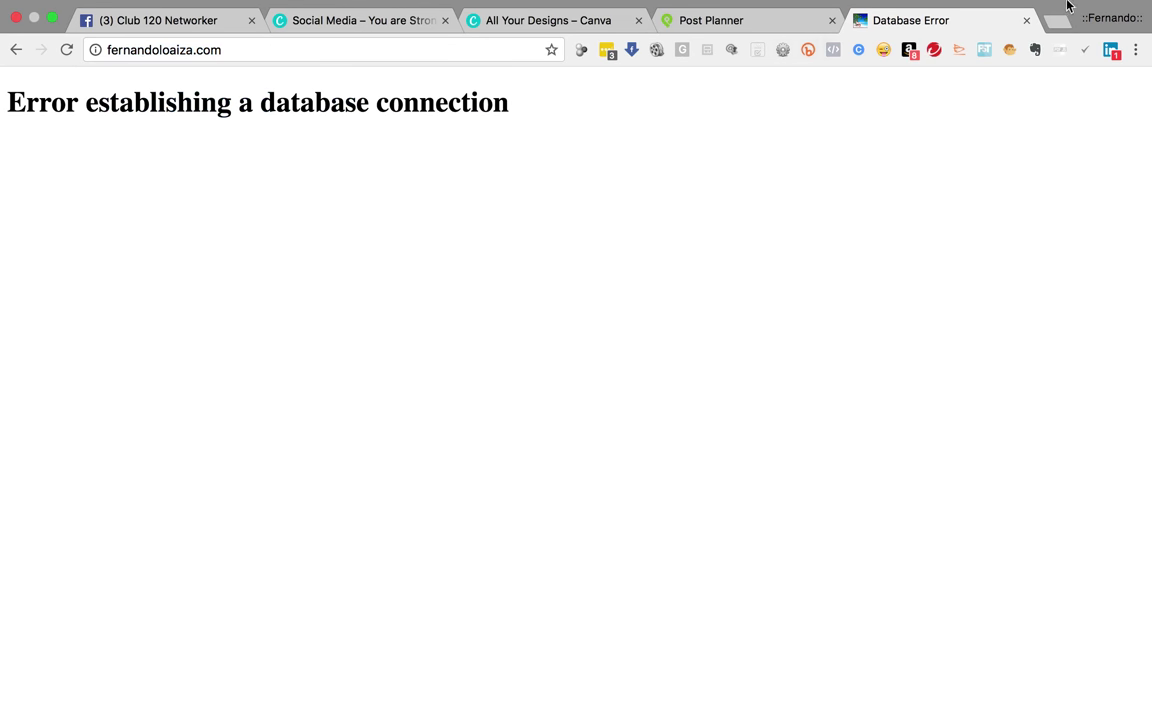
Step: Try loading the personal website once more in another new browser tab
click(1057, 21)
text(fer)
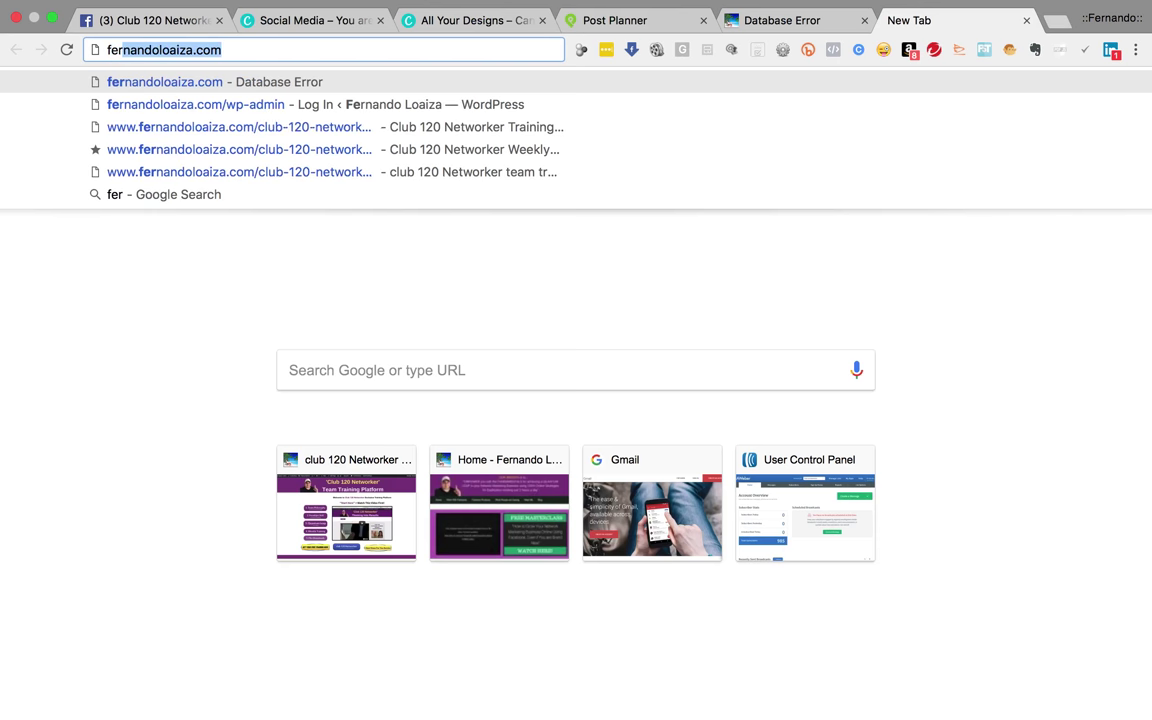
text(nandoloaiza.c)
key(Return)
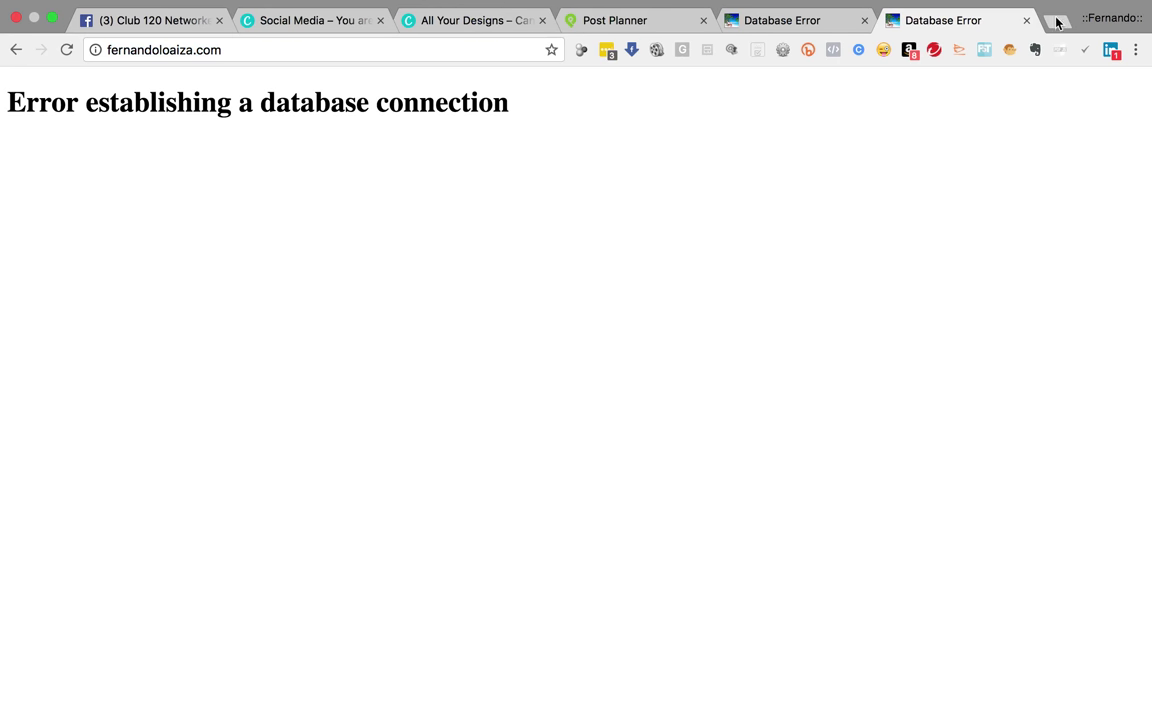
Step: Switch to Firefox, open a new window and load the personal website there
key(super+Tab)
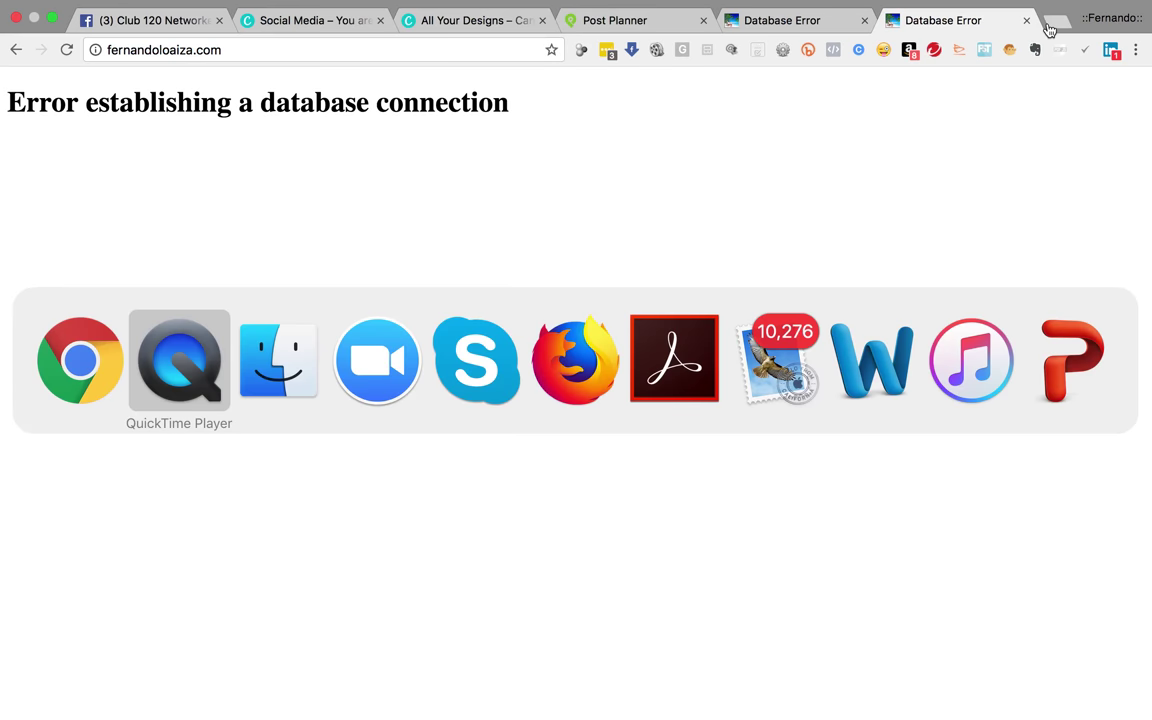
key(super+Tab)
key(super+Tab)
key(super+Tab)
key(super+Tab)
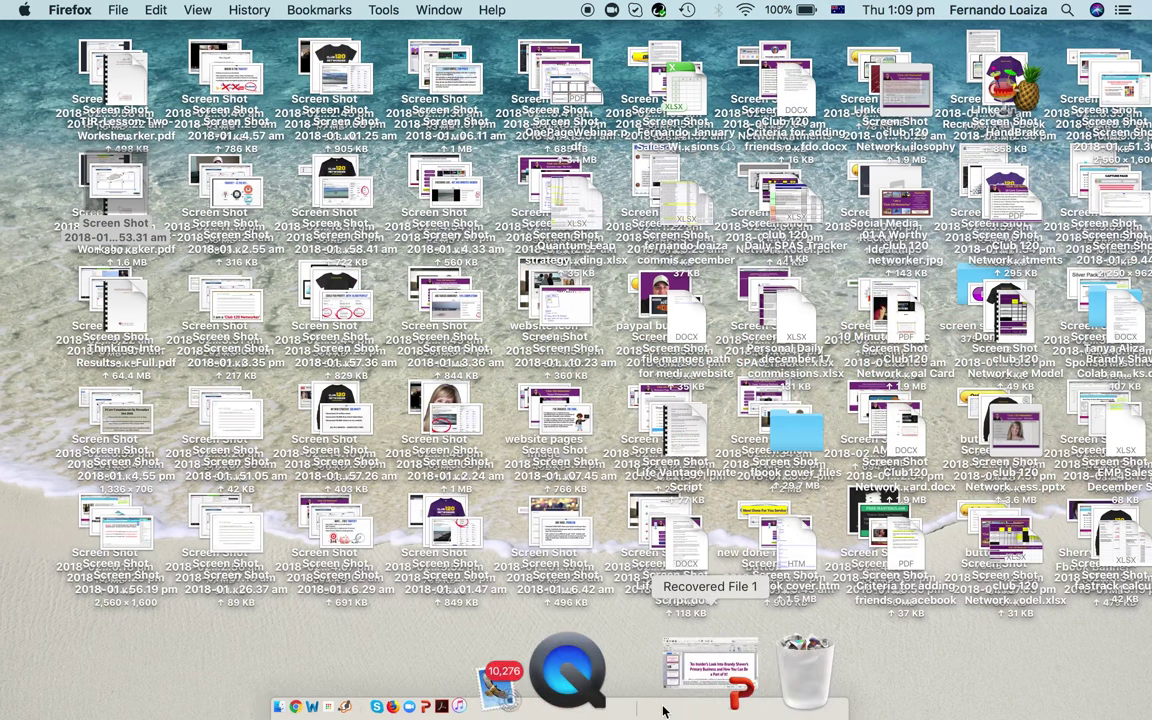
click(115, 11)
click(122, 30)
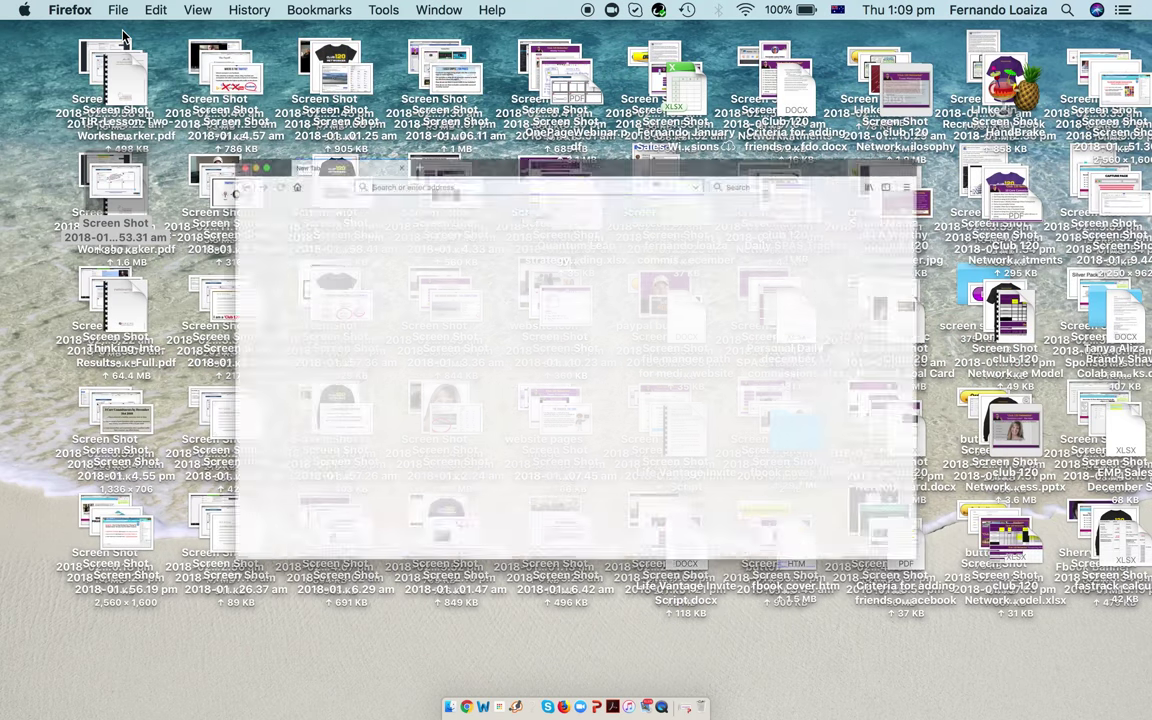
text(fer)
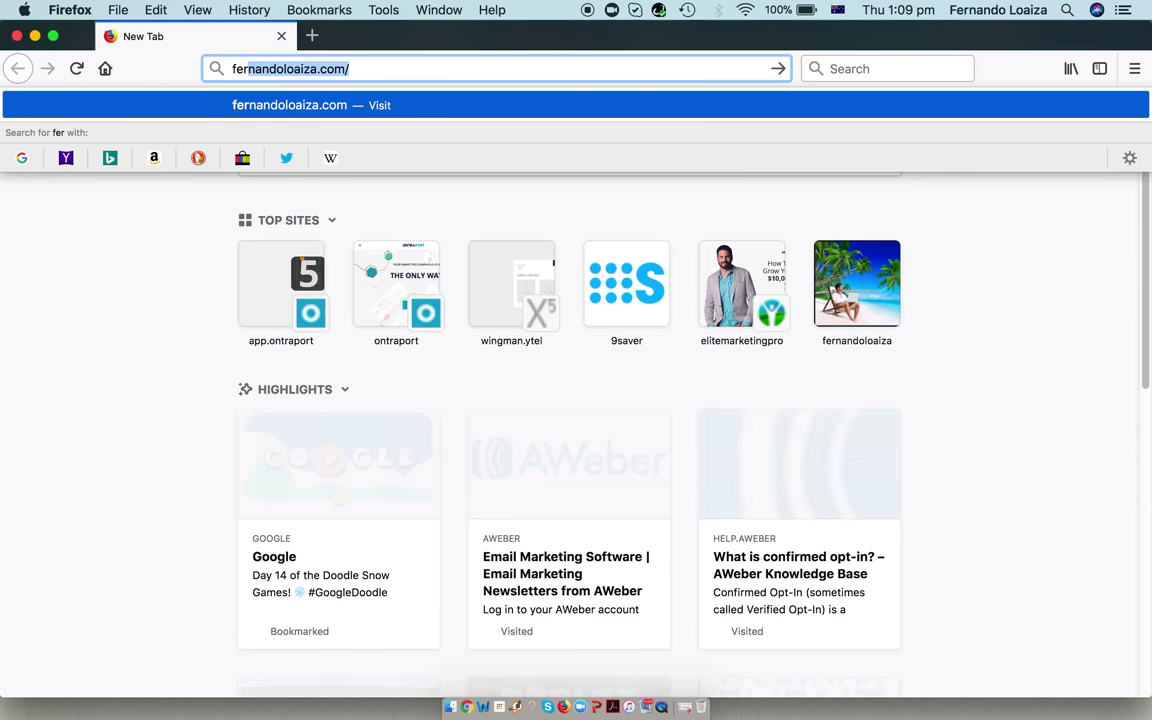
text(nandoloaiza.com)
key(Return)
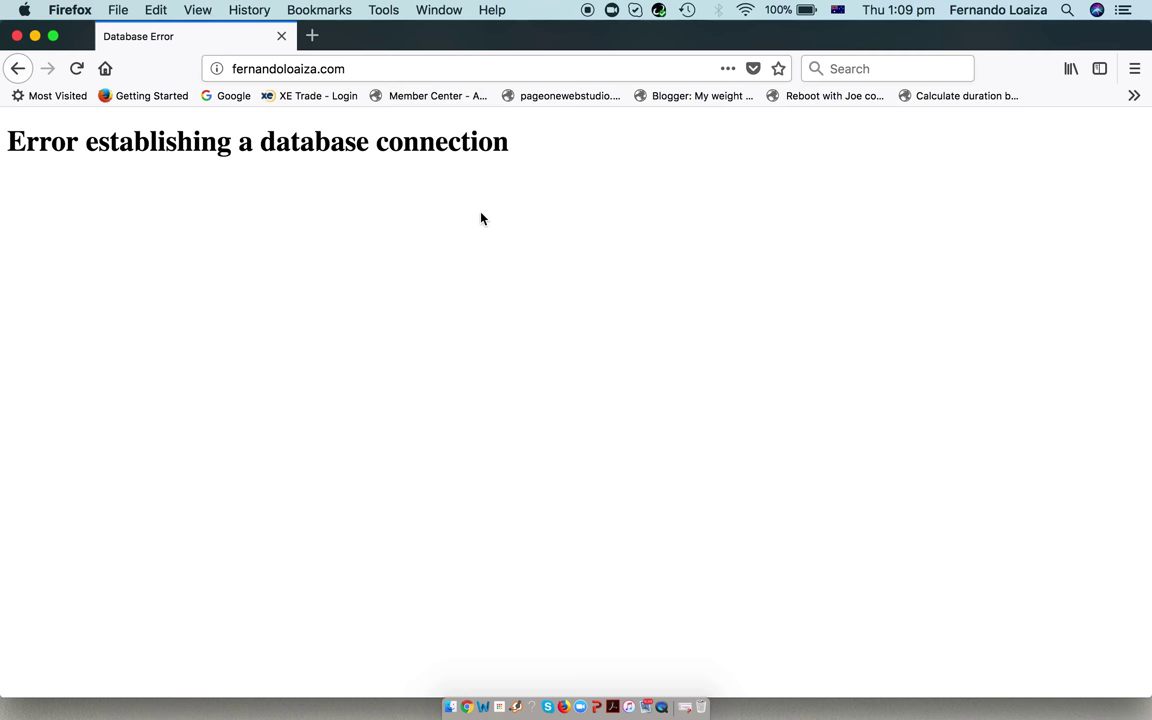
Step: Switch back to Chrome and close the two tabs opened for the personal website
key(super+Tab)
key(Escape)
key(super+Tab)
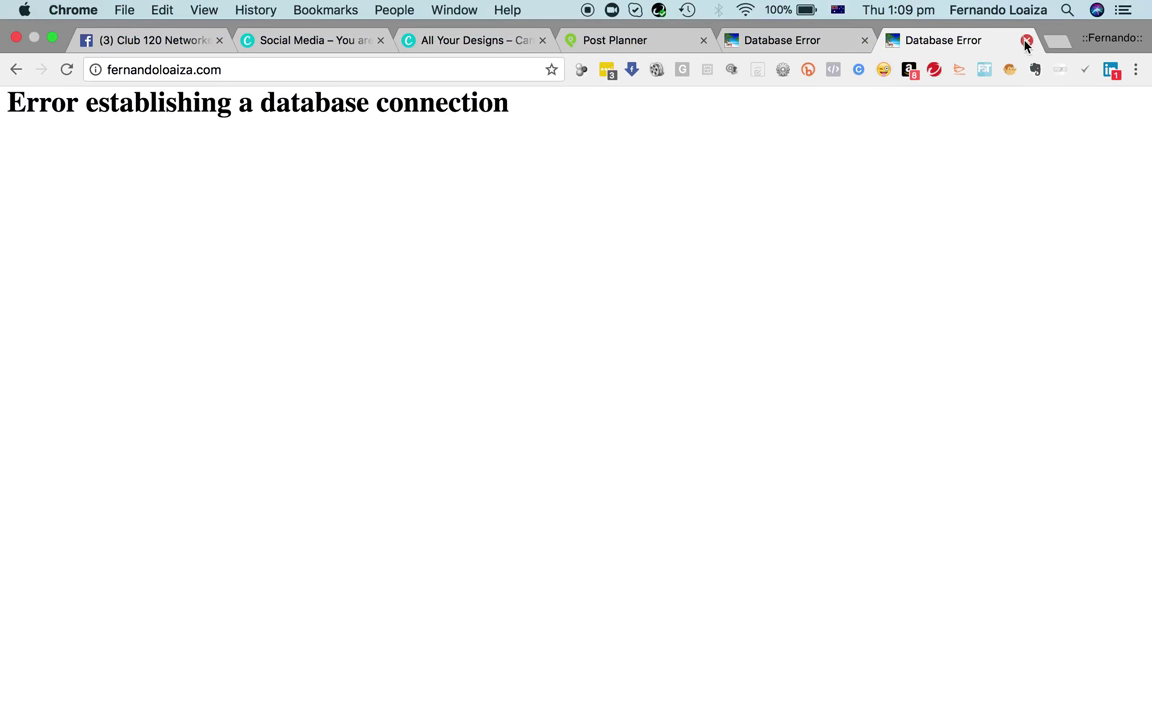
click(1026, 41)
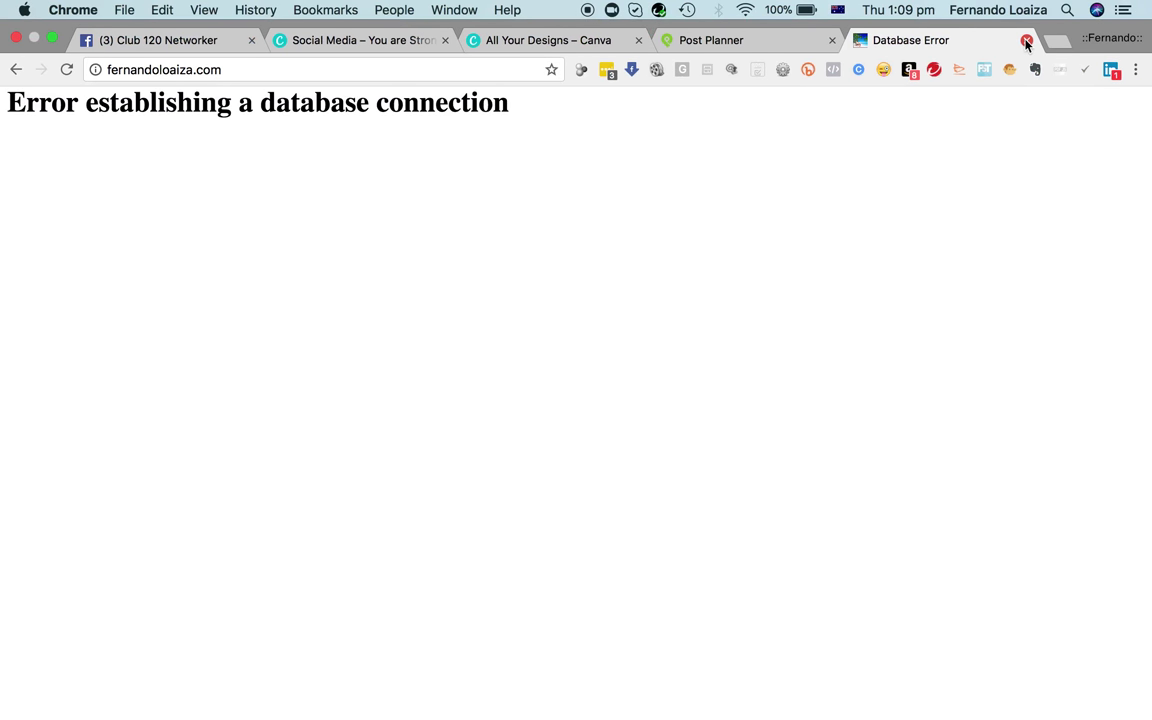
click(1026, 41)
Step: Try the personal website's home page shortcut from a new tab and go back to the new tab page
click(912, 44)
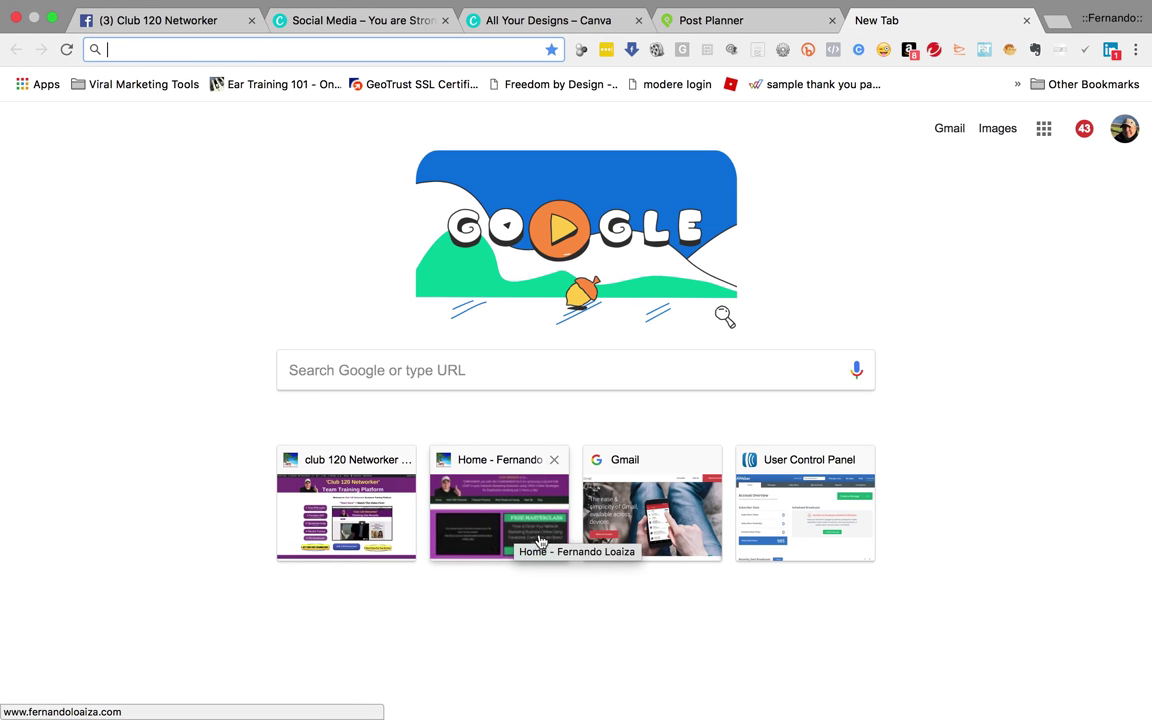
click(520, 539)
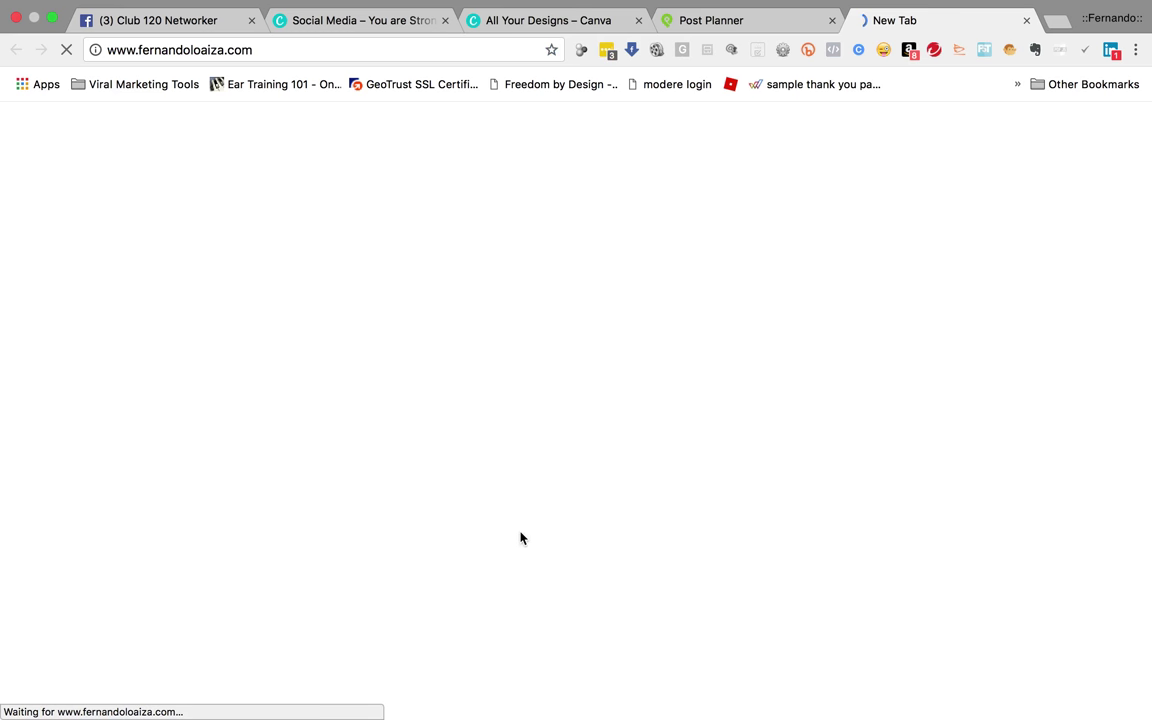
click(15, 50)
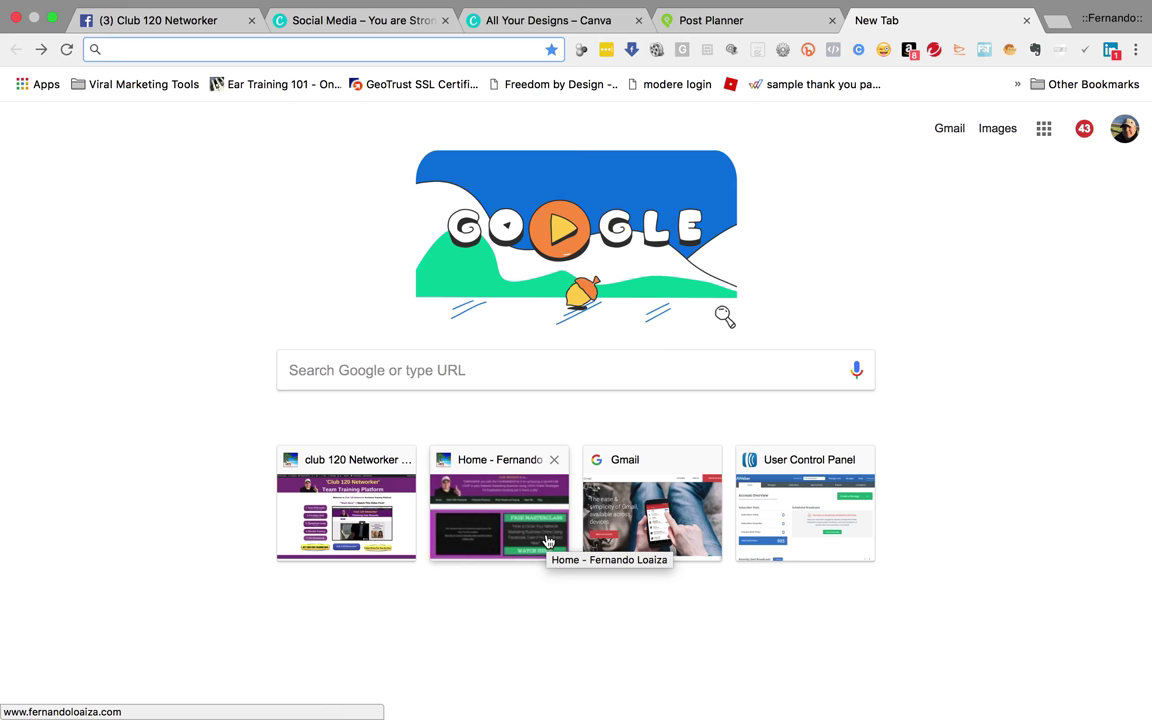
Step: Return to the Post Planner tab and add the "Today I am Prosperous!" post to the plan
click(728, 21)
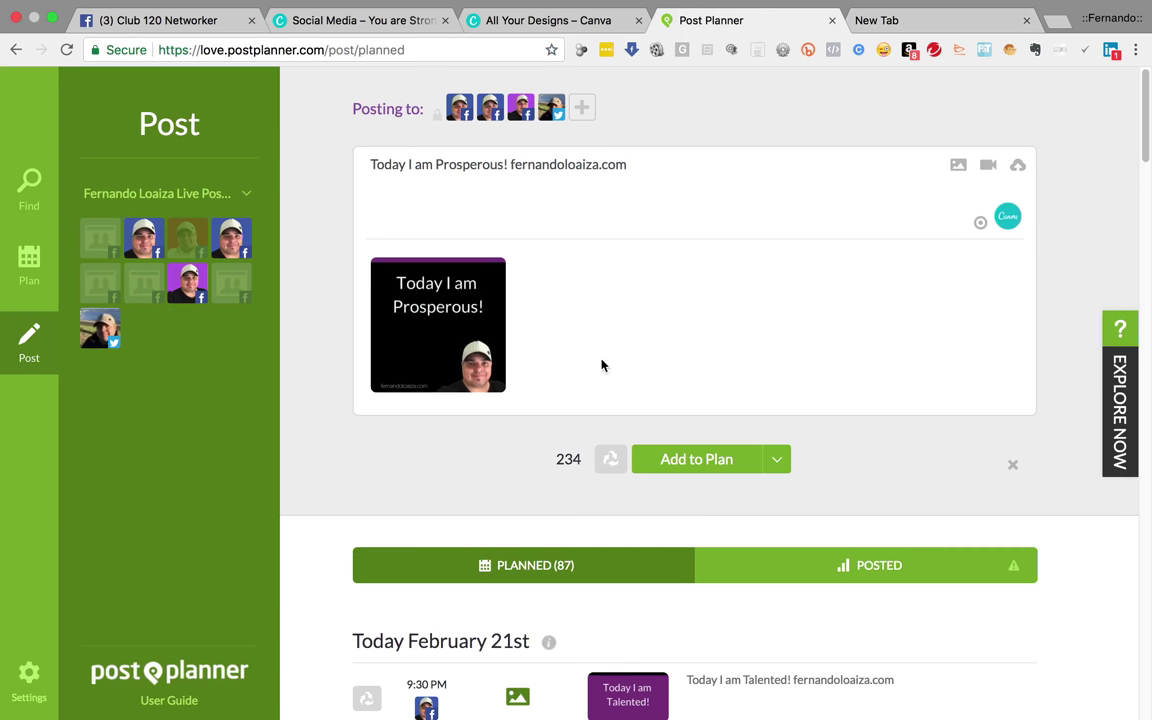
click(703, 459)
Step: Examine the list of planned posts from February 21st to Saturday February 24th, with their posting times and target profiles
mouse_move(737, 652)
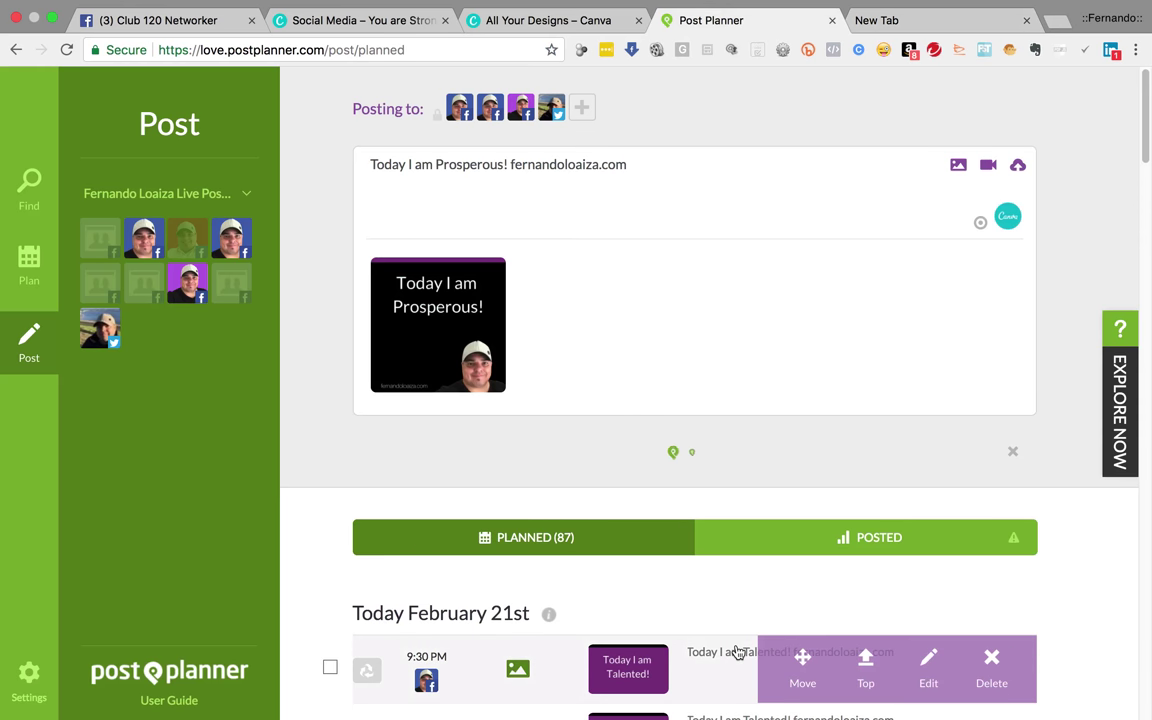
scroll(737, 652, down, 3)
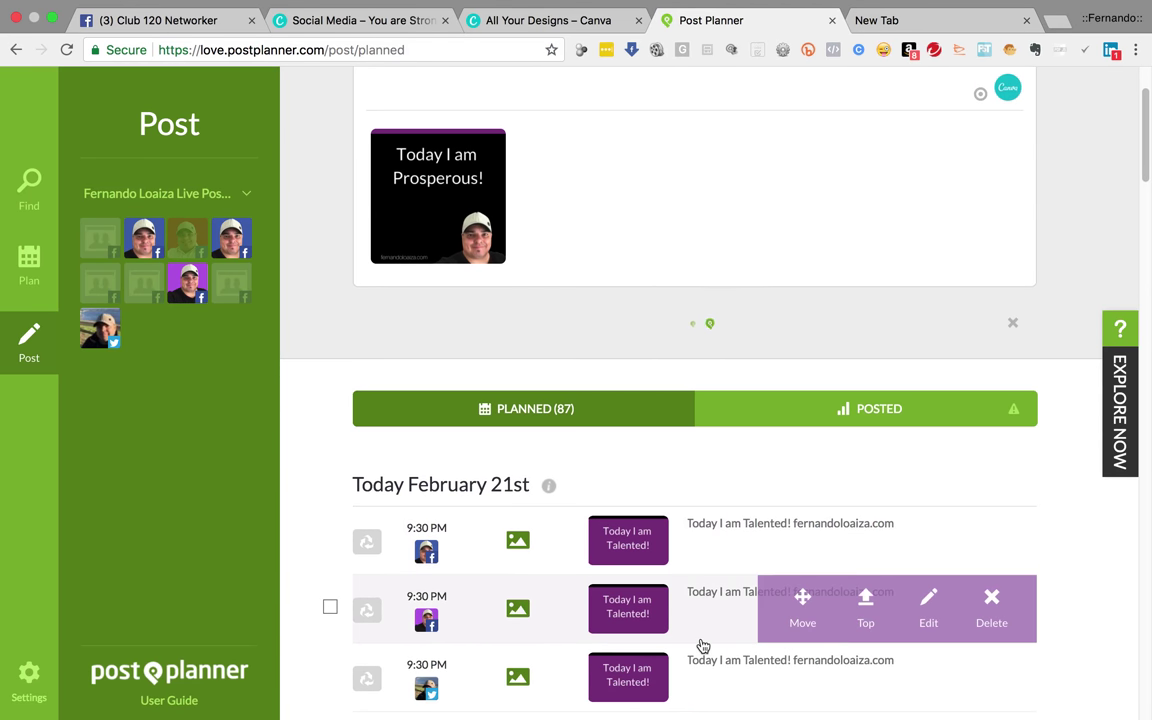
scroll(703, 646, down, 6)
scroll(703, 646, down, 5)
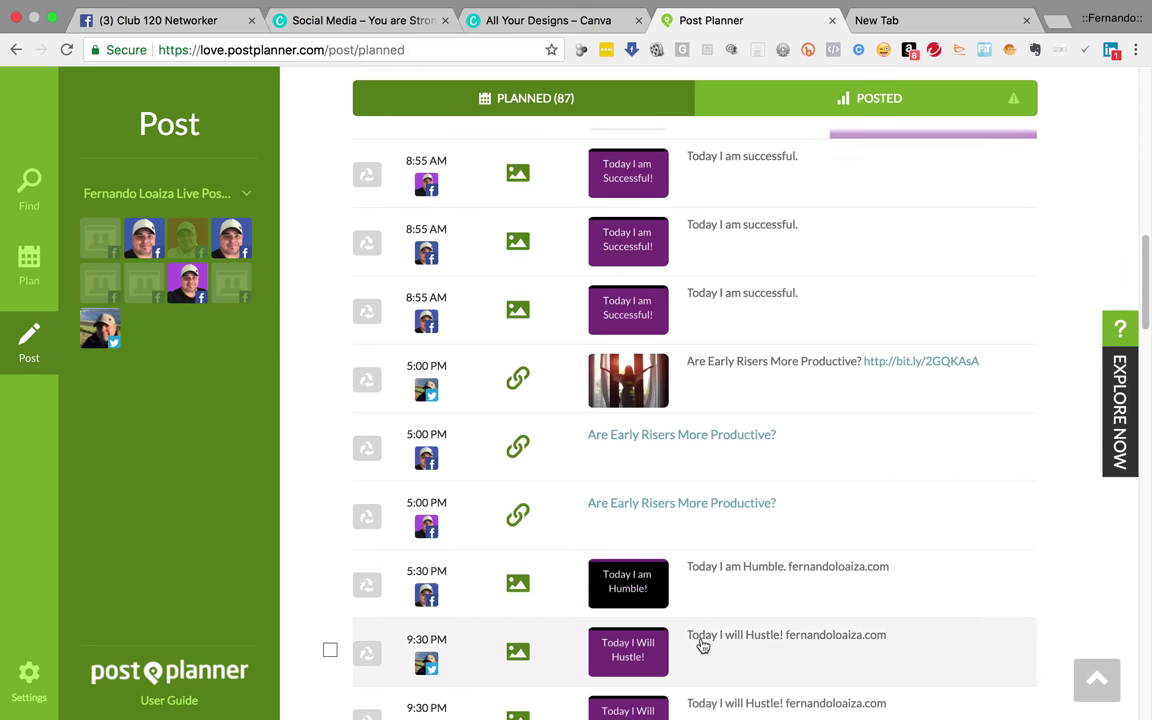
scroll(703, 646, down, 3)
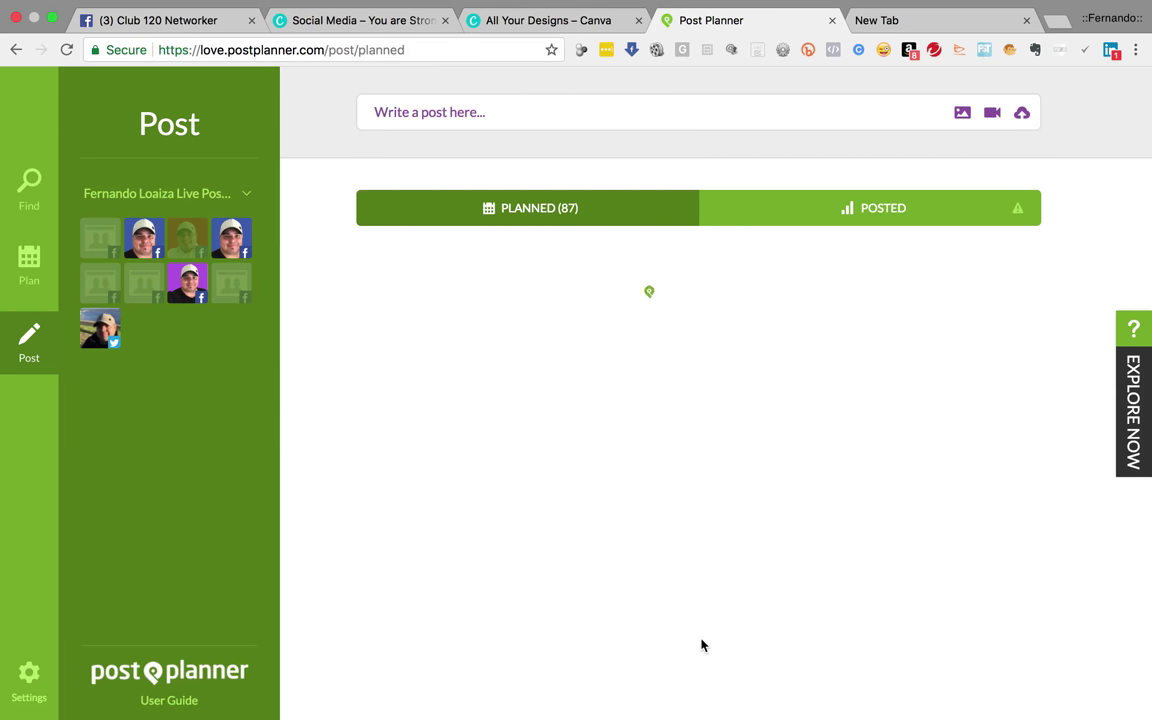
scroll(645, 452, down, 2)
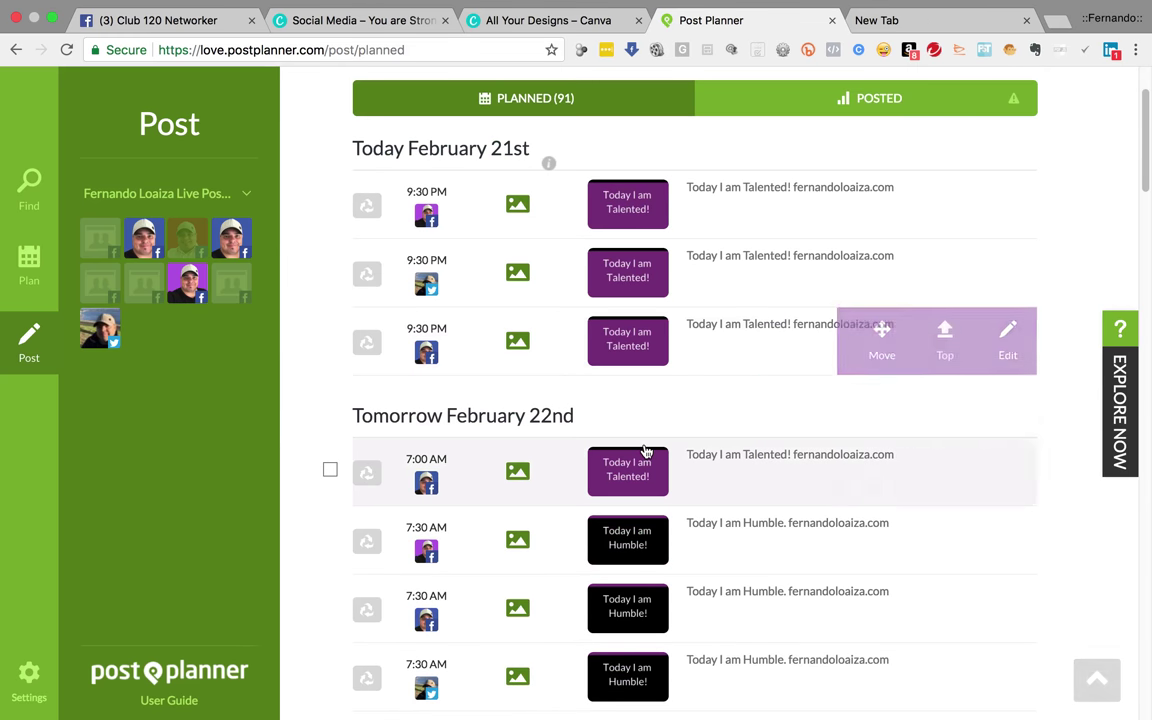
scroll(645, 452, down, 15)
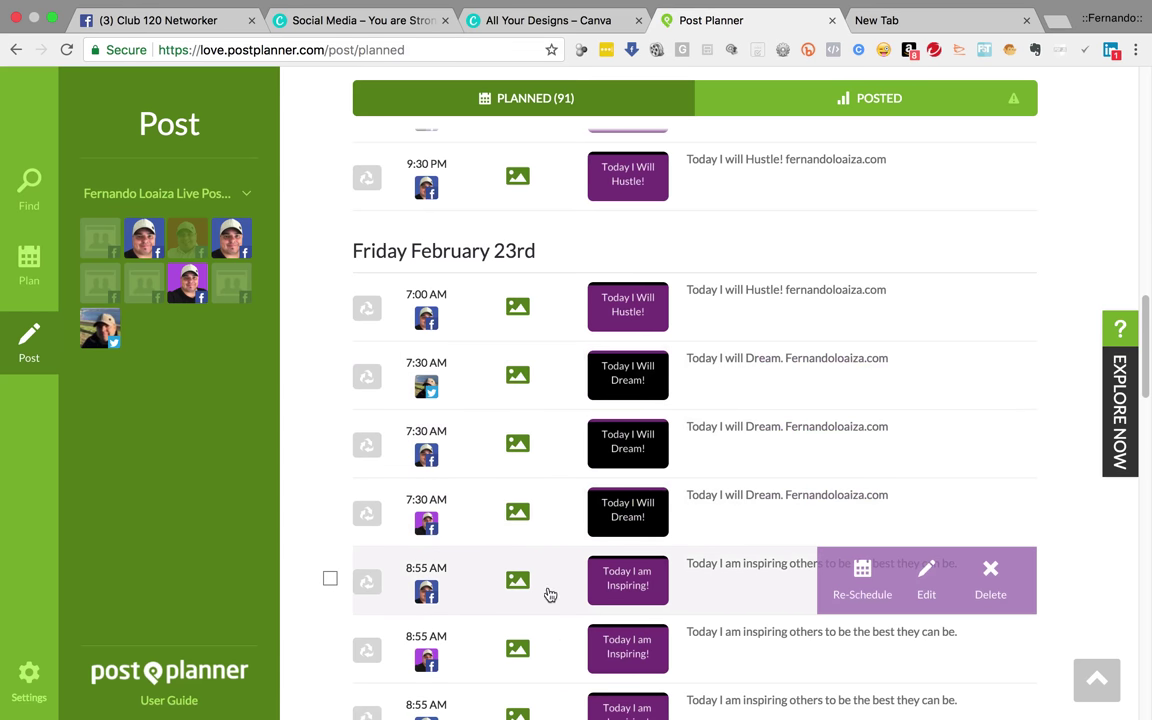
scroll(672, 598, down, 3)
scroll(672, 598, down, 4)
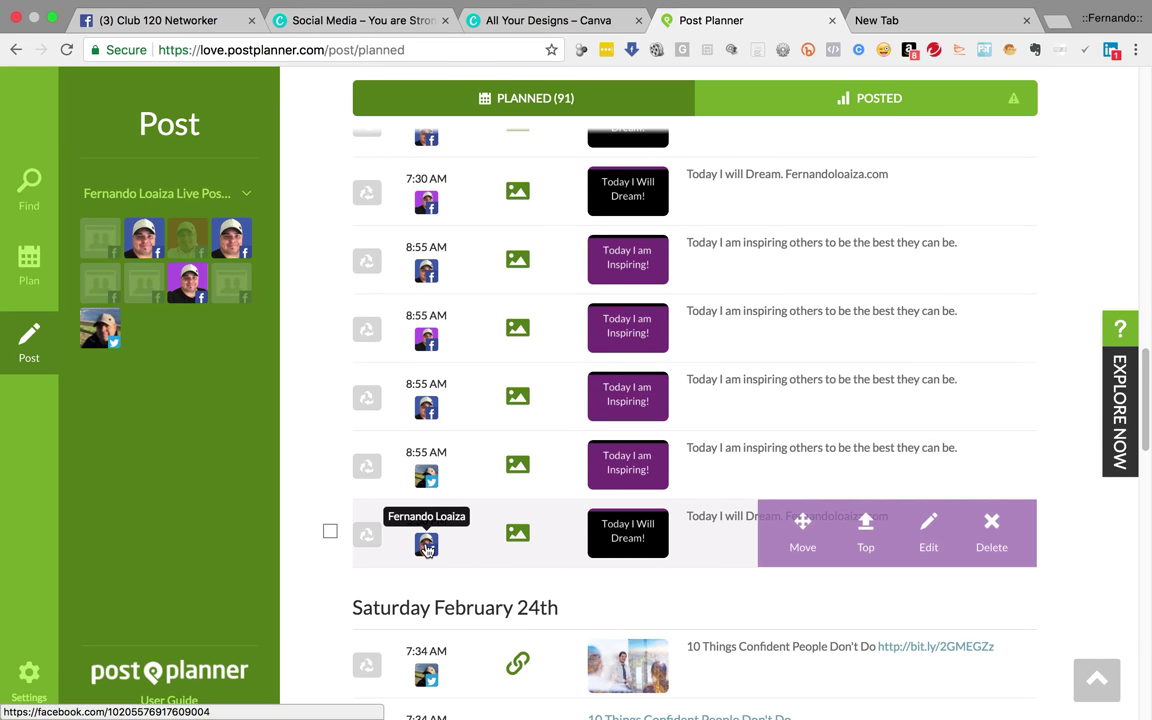
scroll(622, 526, down, 5)
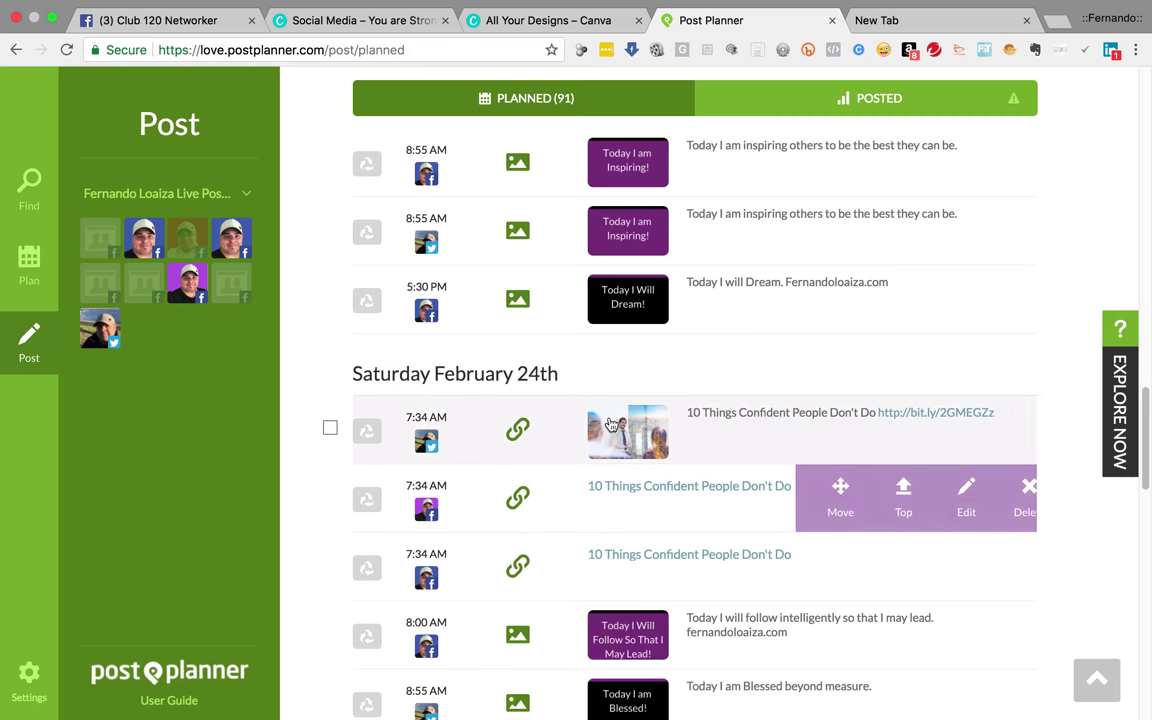
scroll(615, 500, down, 1)
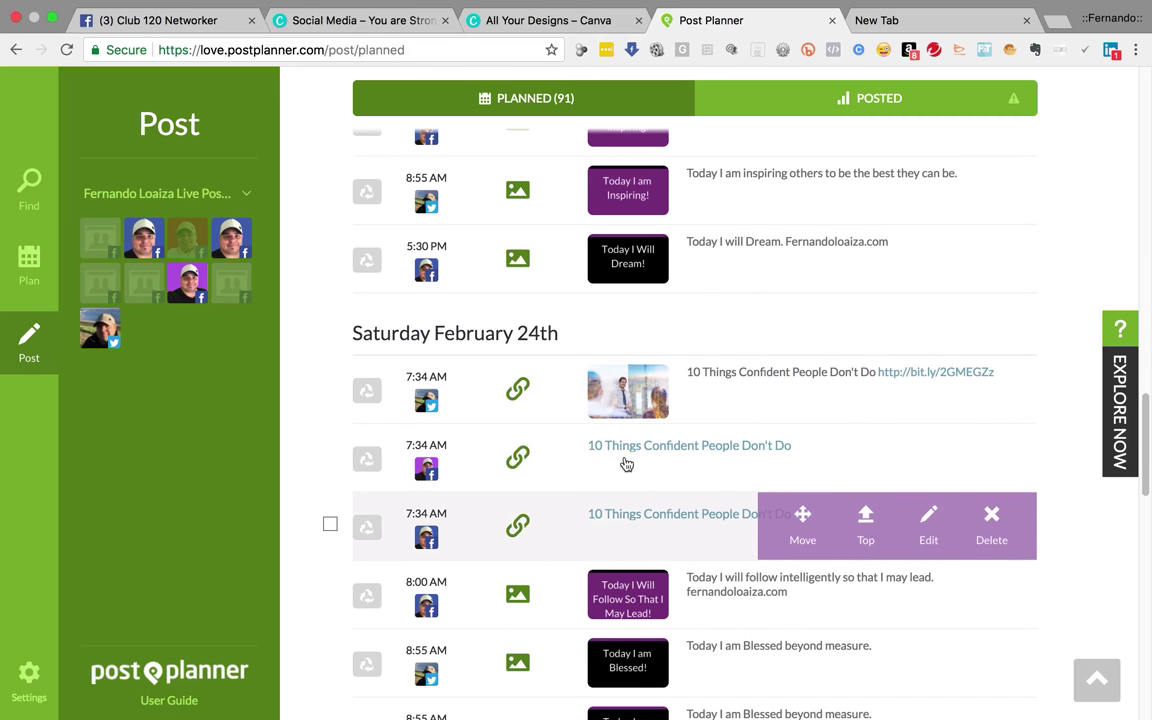
scroll(635, 485, down, 2)
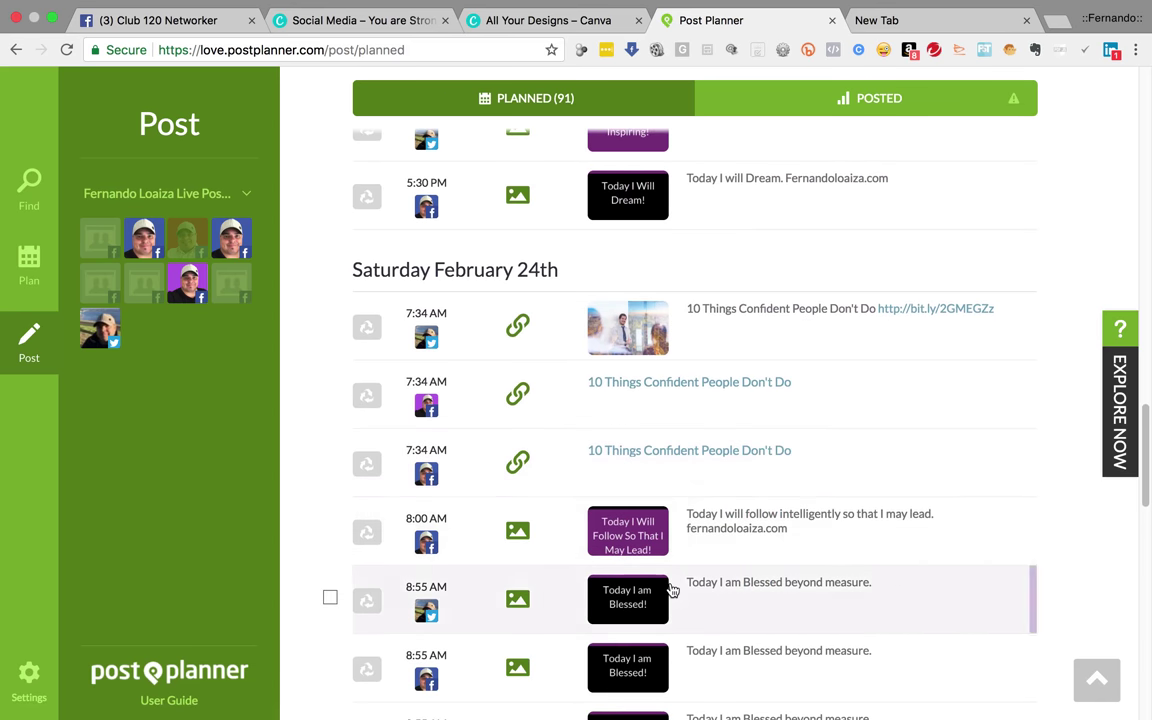
scroll(672, 591, down, 5)
scroll(605, 530, down, 7)
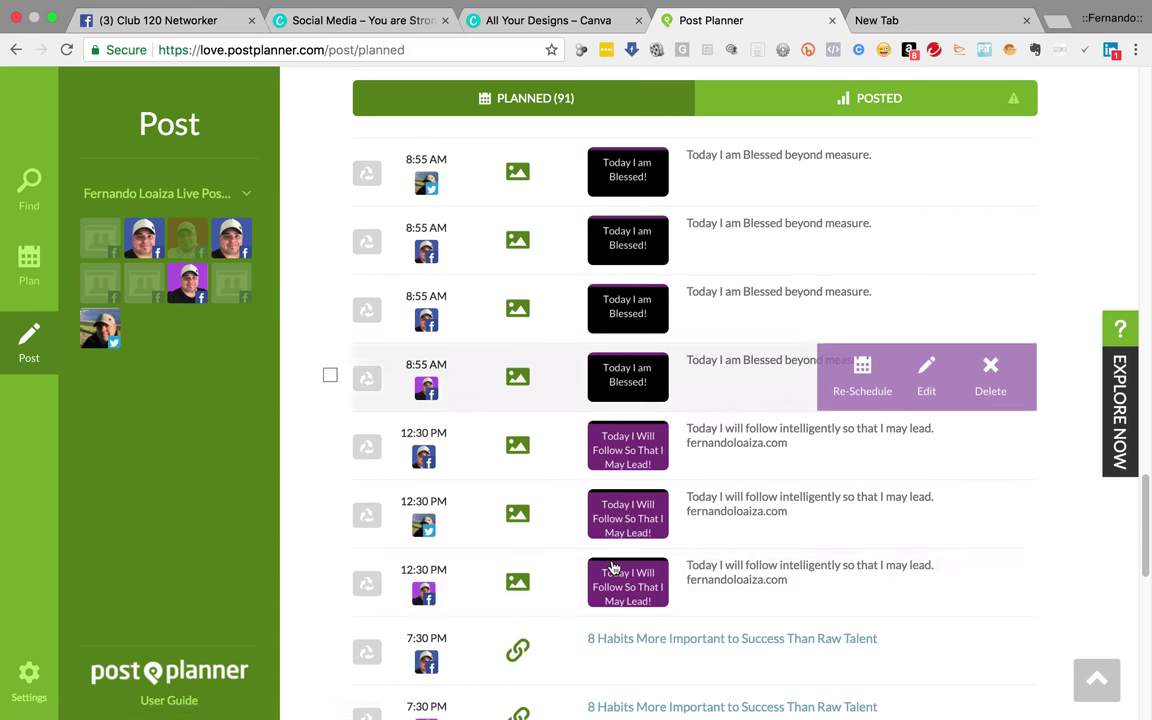
scroll(613, 567, down, 1)
Step: Start a new post by uploading the photo 13.png from the You are Strong! folder
scroll(613, 567, up, 20)
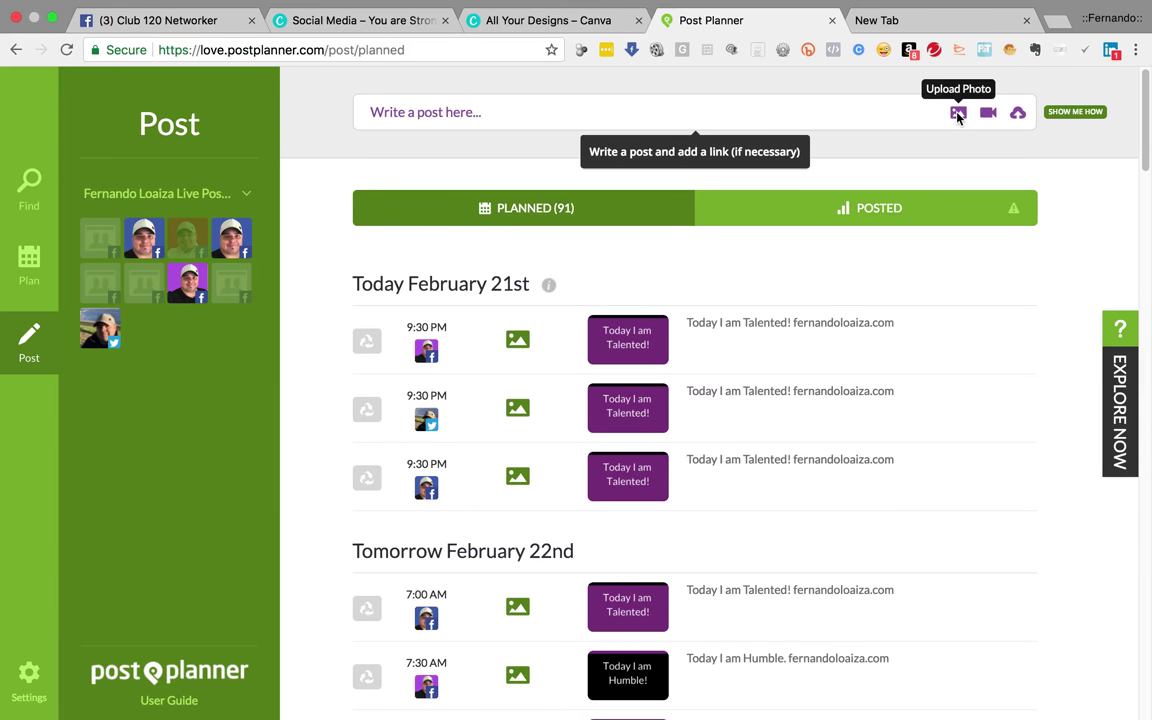
click(958, 113)
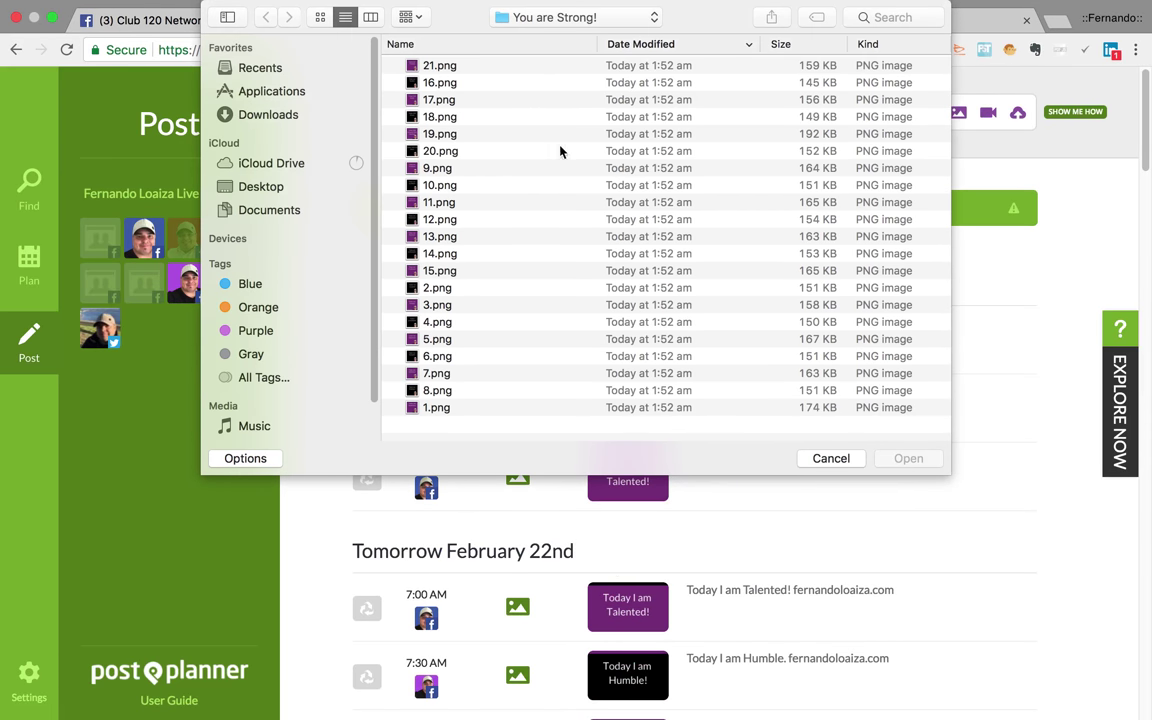
double_click(443, 240)
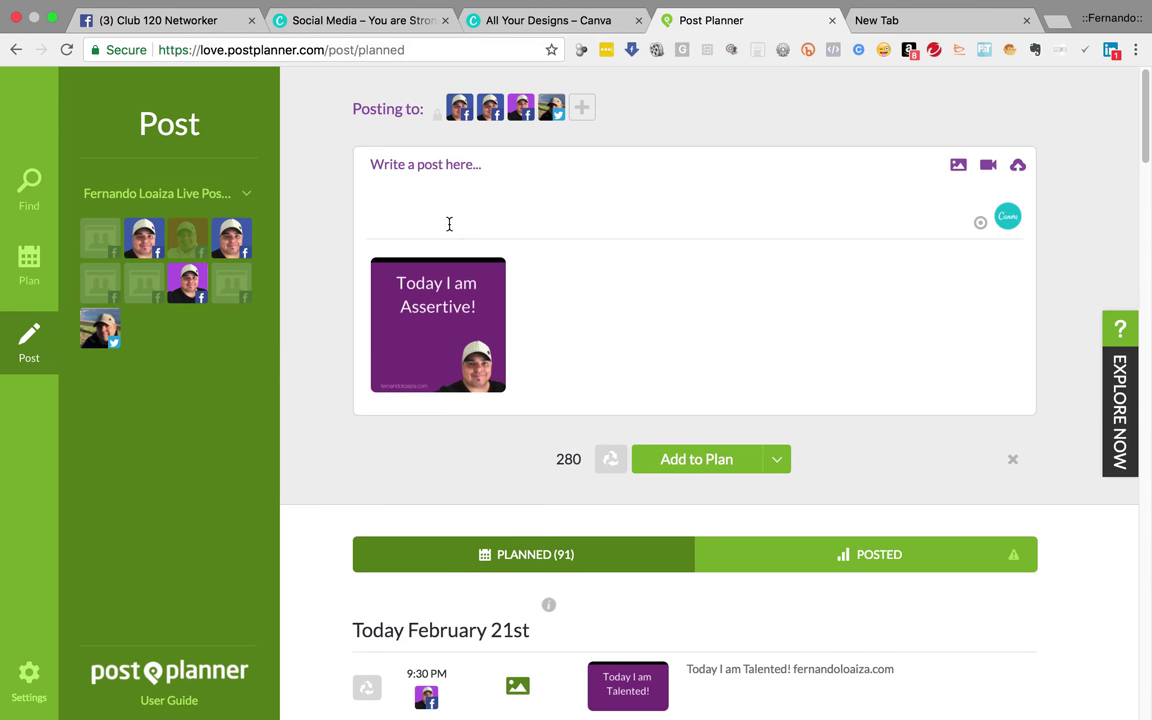
Step: Caption the post "Today I am Assertive!" followed by the personal website address, and add it to the plan
click(455, 163)
text(T)
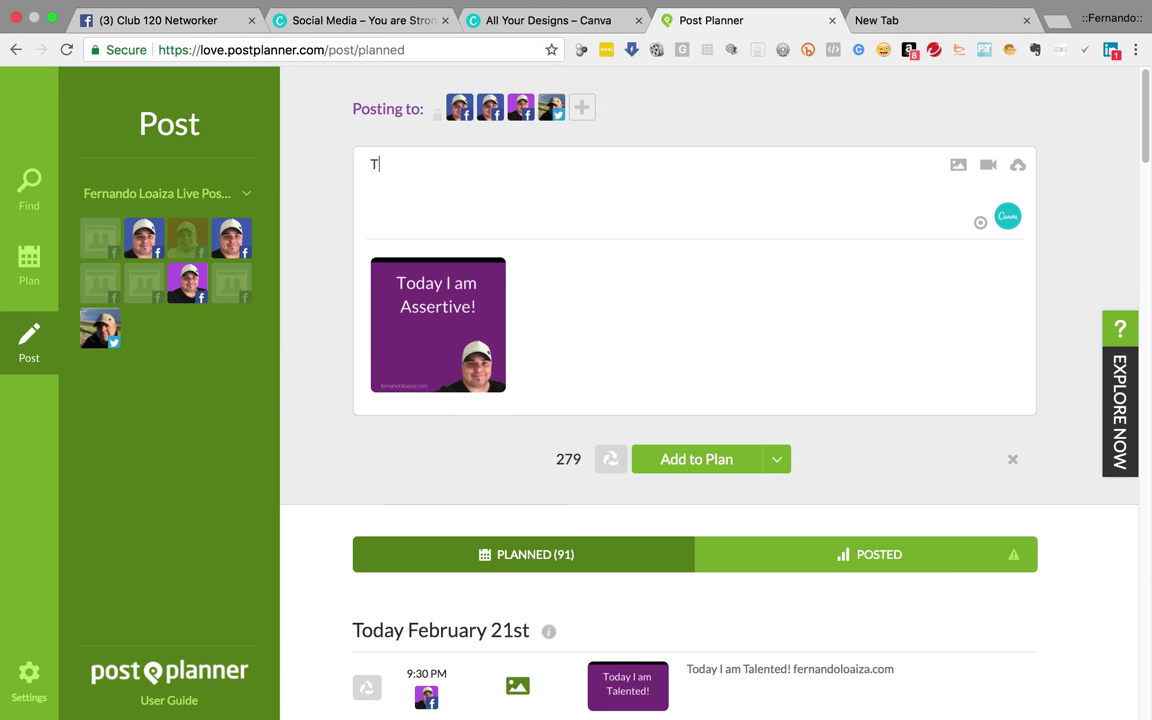
text(oday I am Assert)
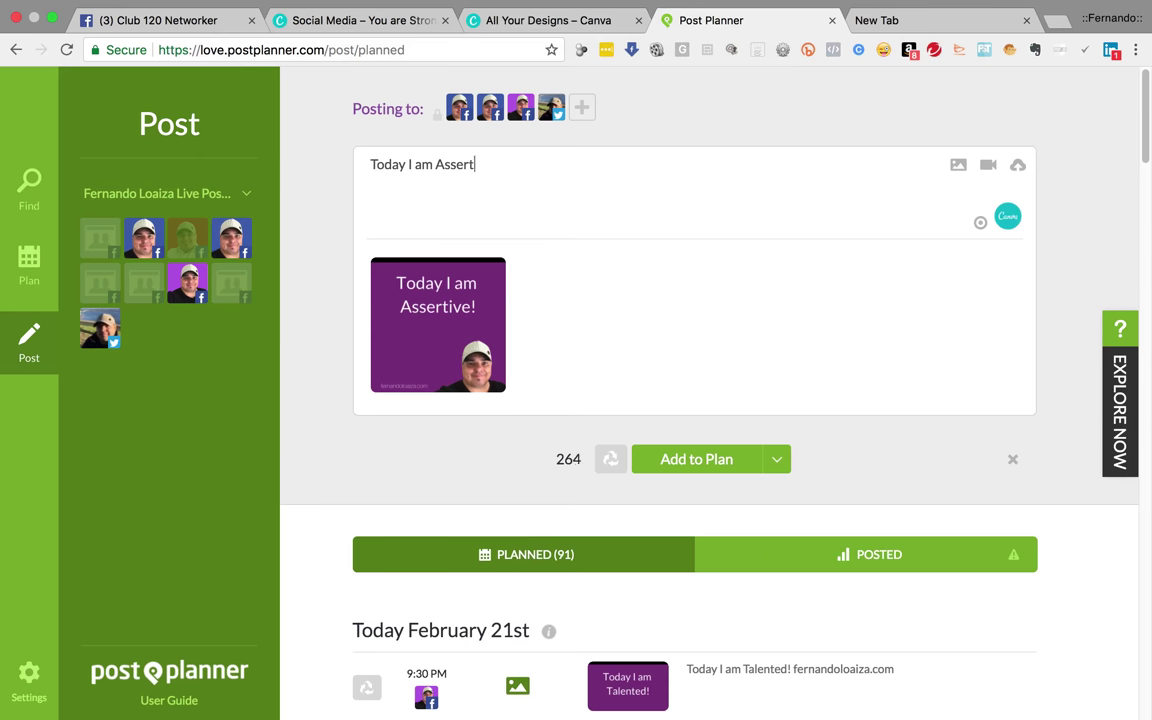
text(ive! fernandoloaiza.com)
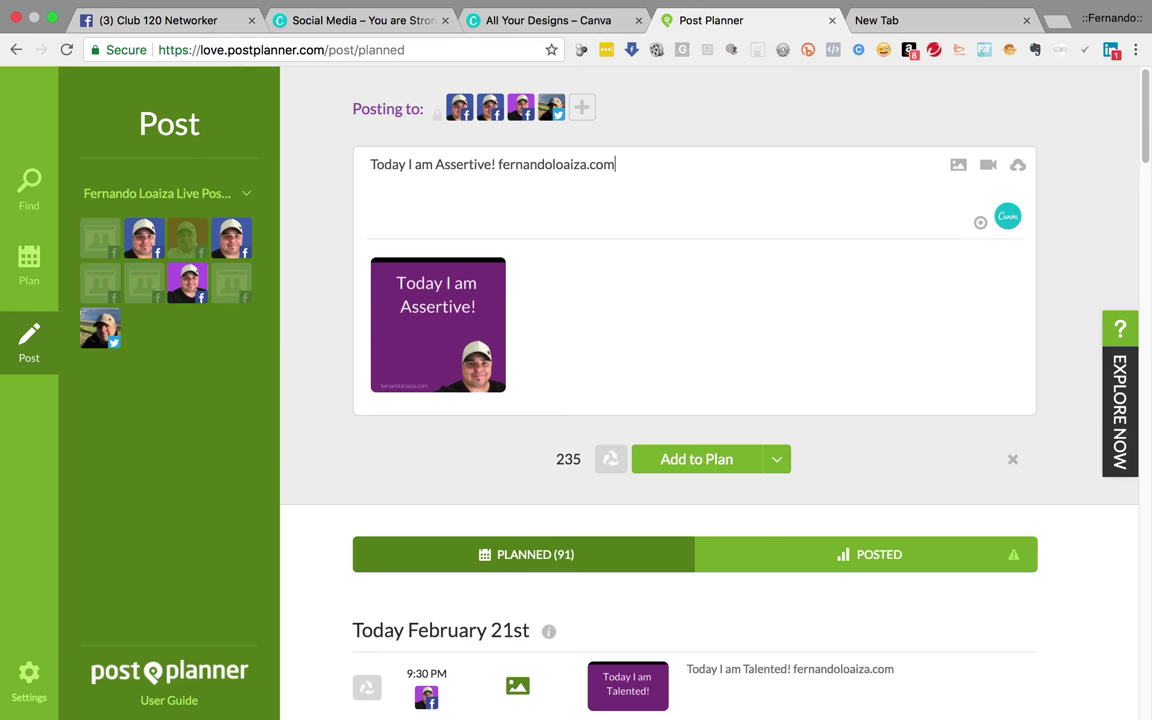
click(711, 460)
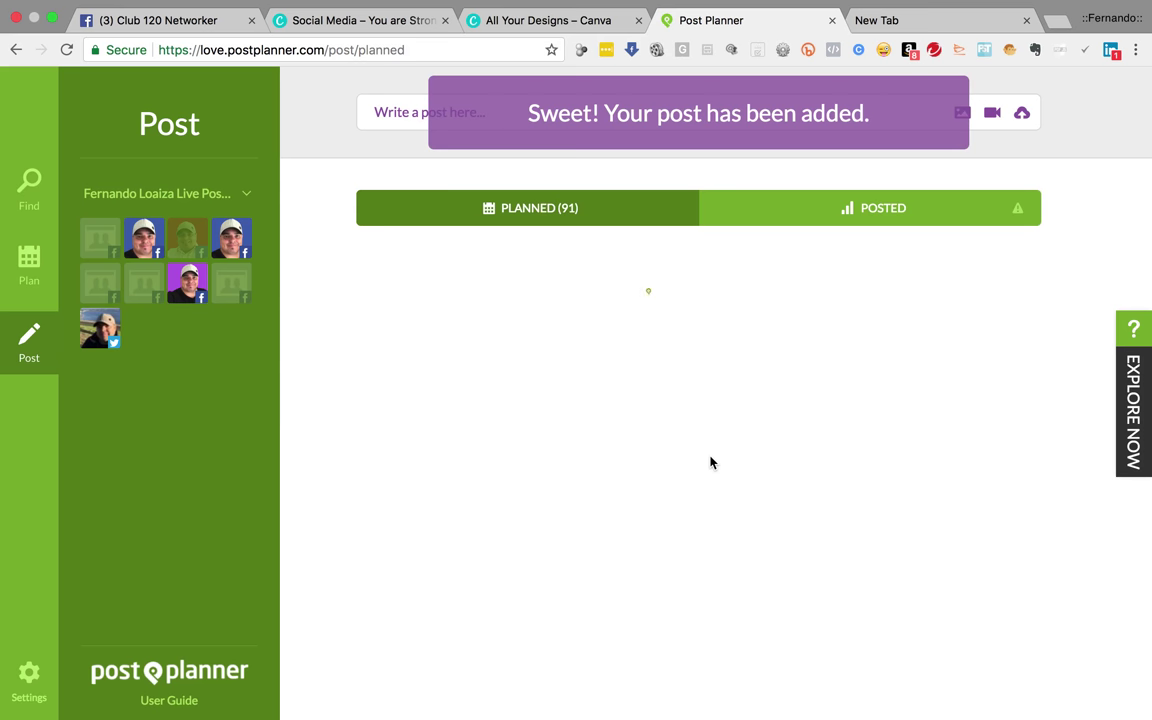
mouse_move(710, 463)
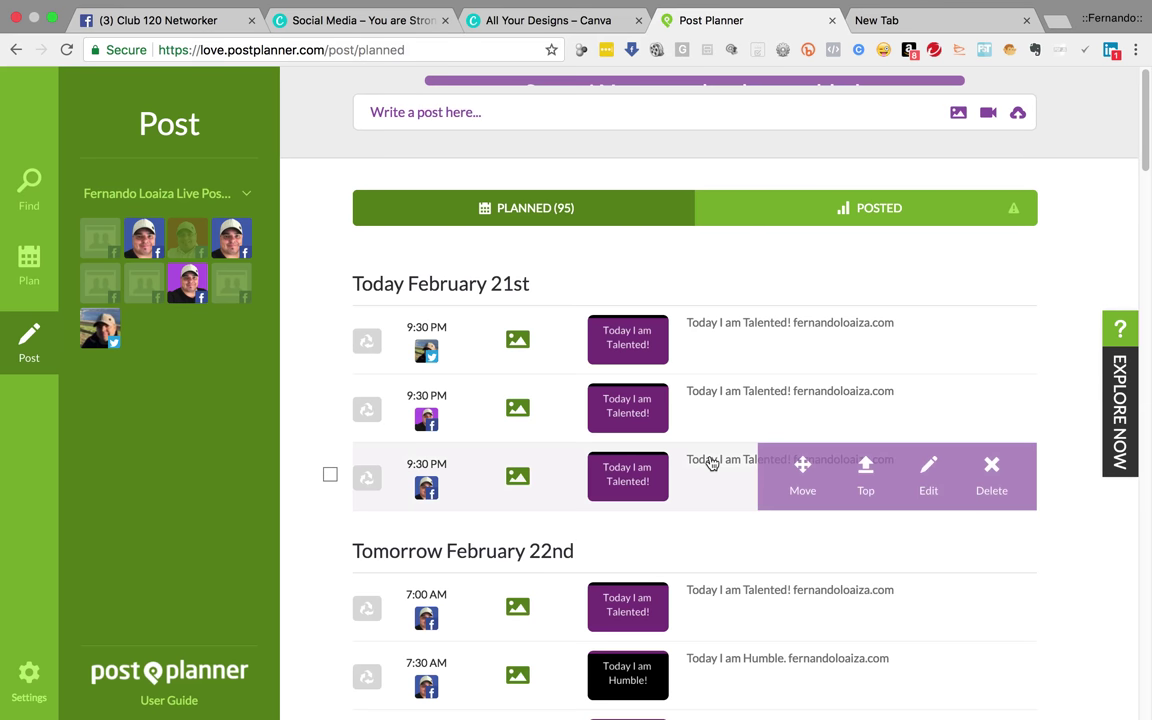
Step: Look over the planned posts for today, February 21st, and tomorrow, February 22nd
scroll(780, 450, down, 3)
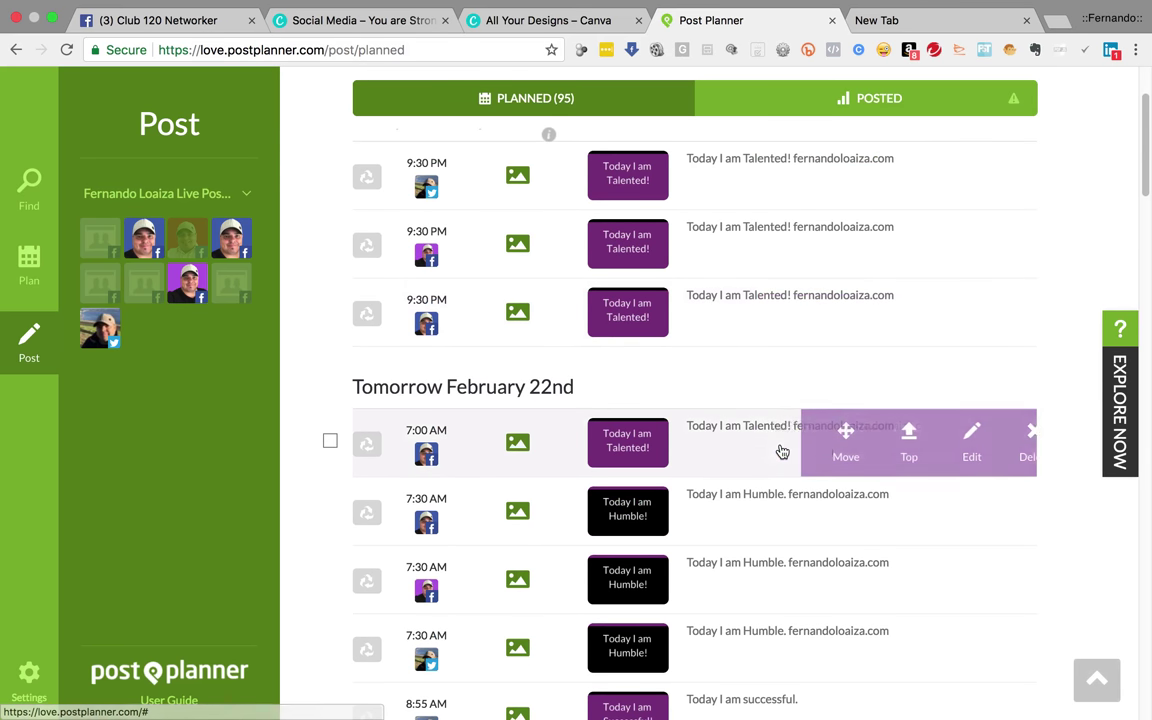
click(920, 466)
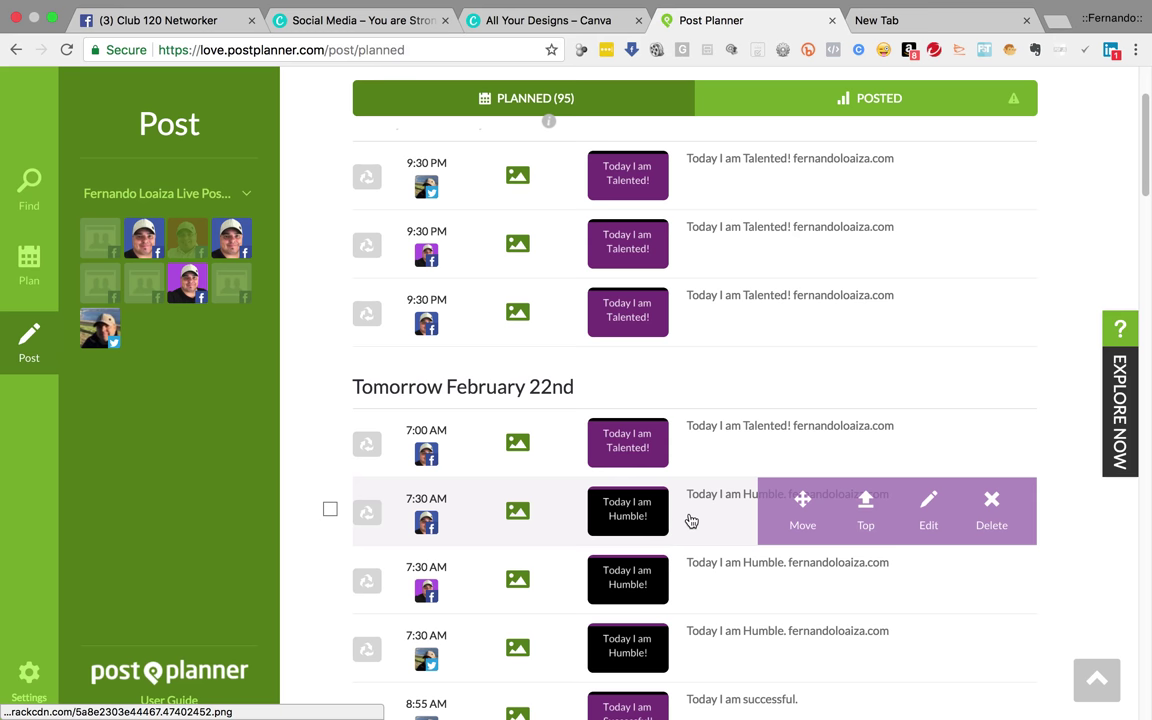
scroll(690, 521, down, 1)
scroll(690, 521, up, 5)
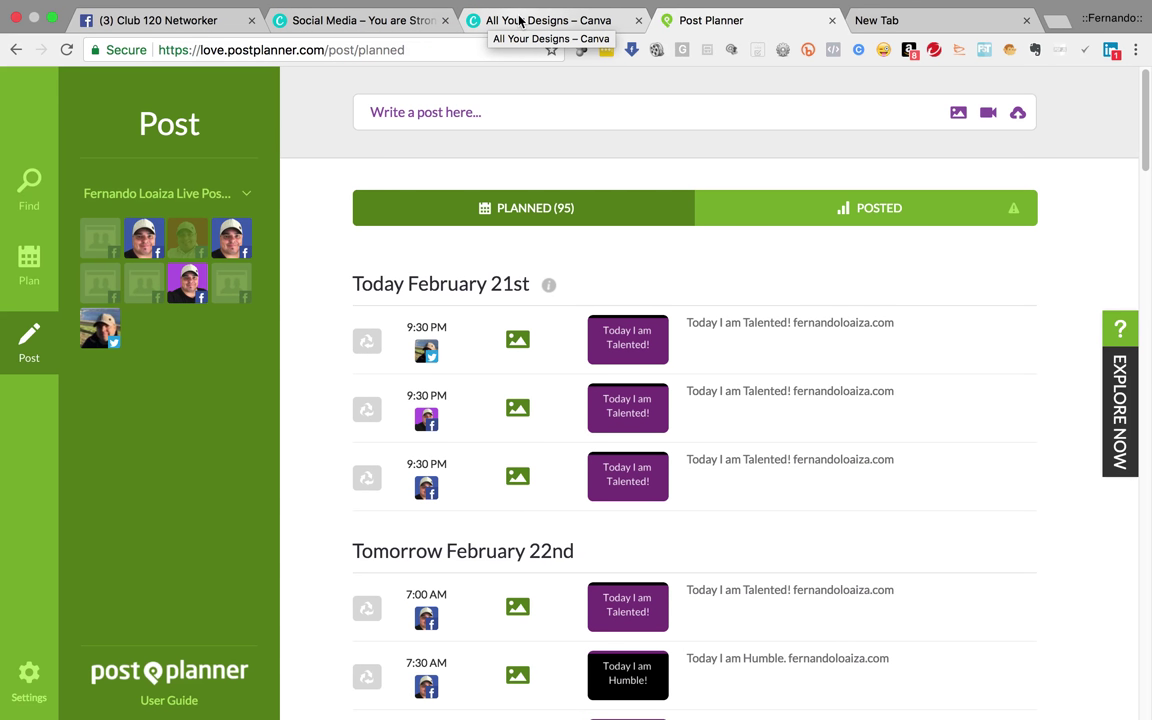
Step: Dismiss the Facebook message notification and stay on the planned posts page
key(super+Tab)
key(Escape)
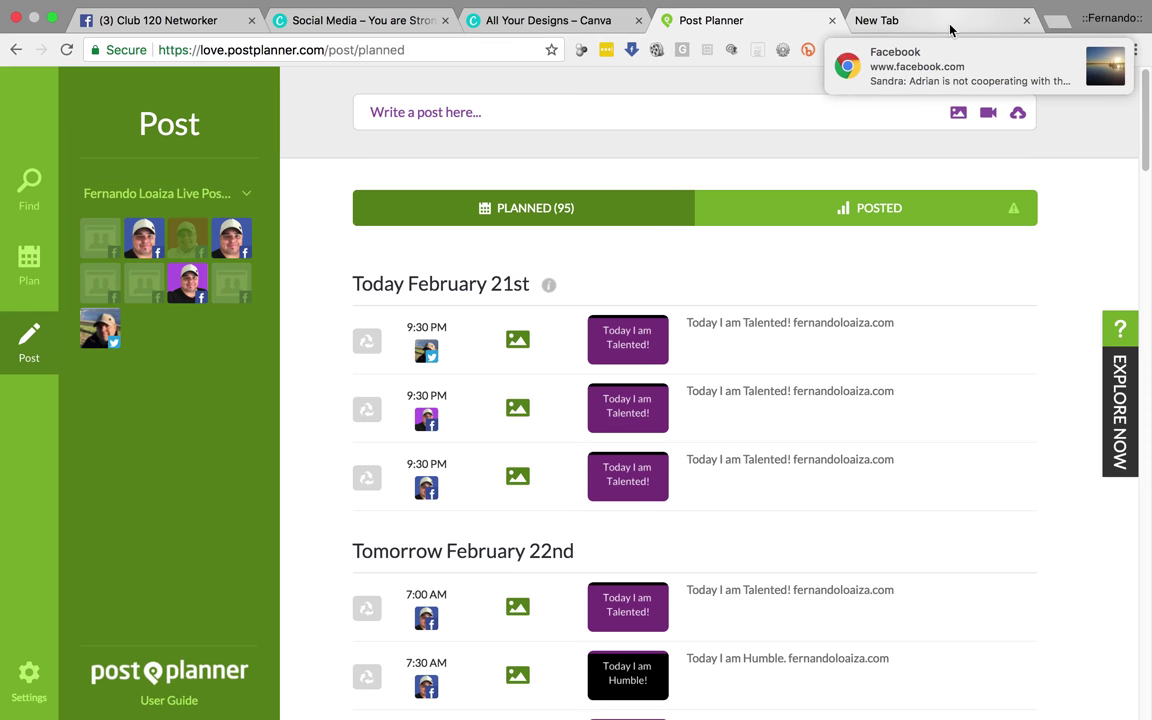
click(1102, 56)
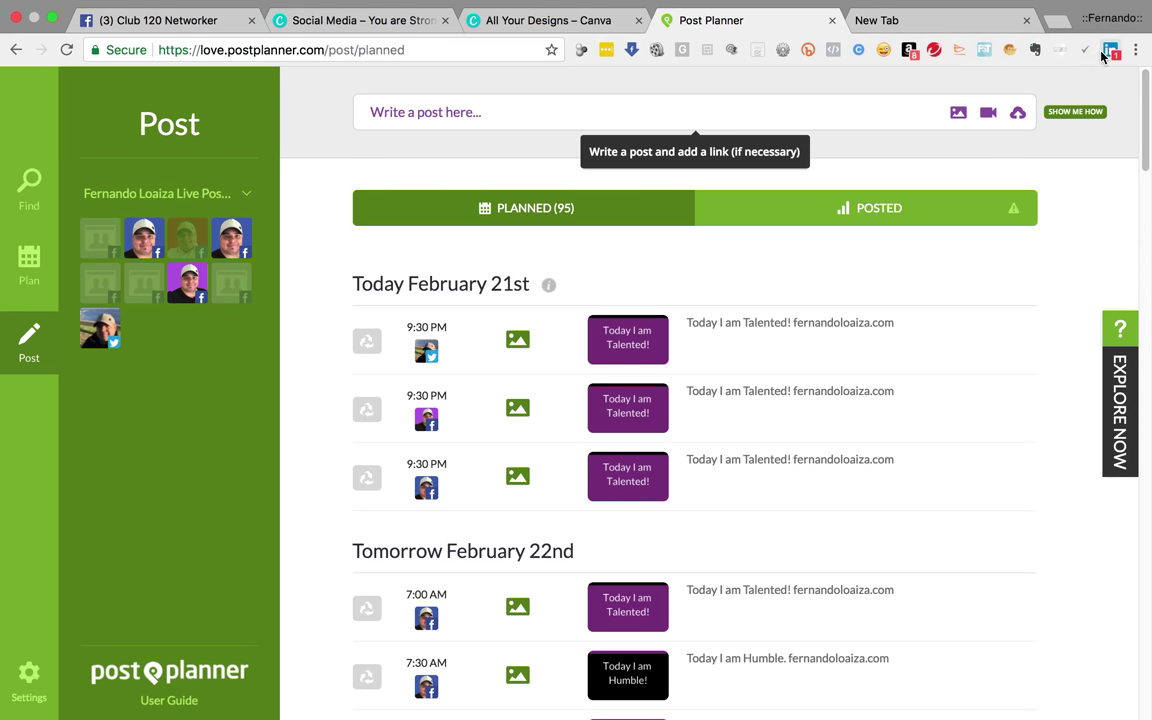